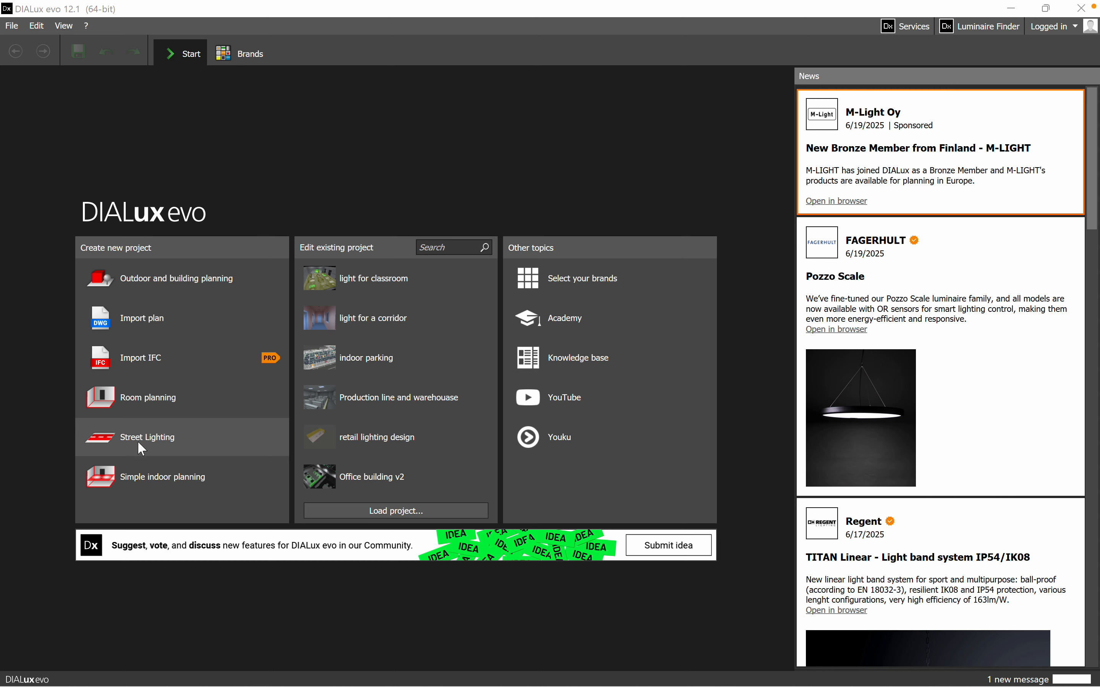
Start a new street lighting project and name the active road George street, using standard EN 13201:2015.
click(138, 442)
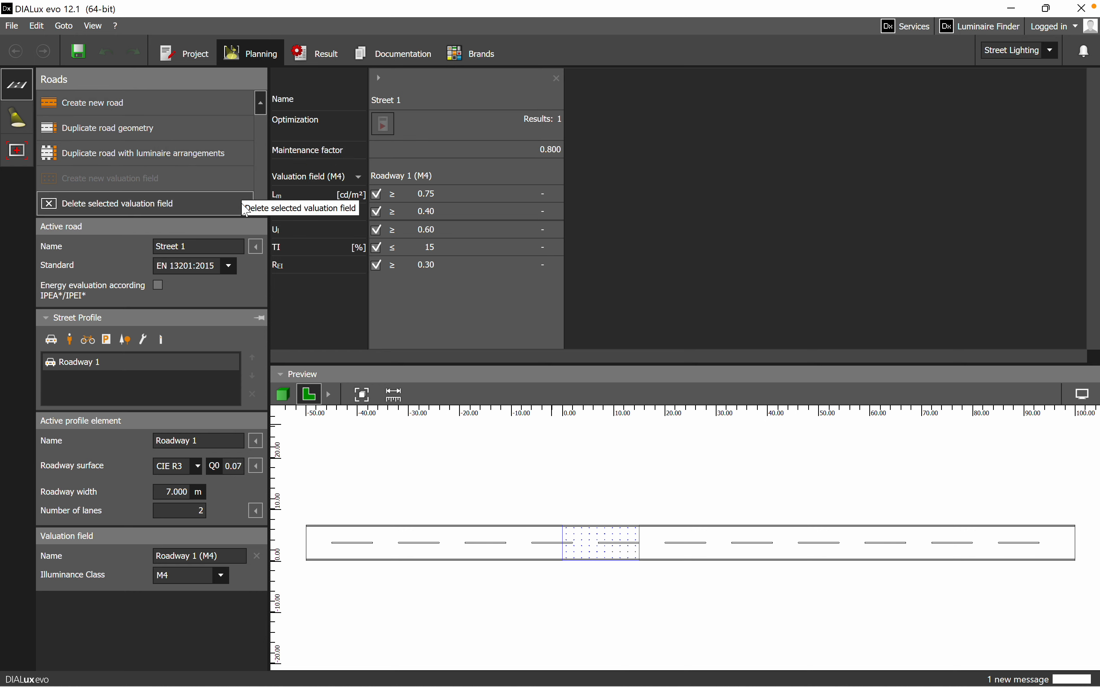
click(205, 243)
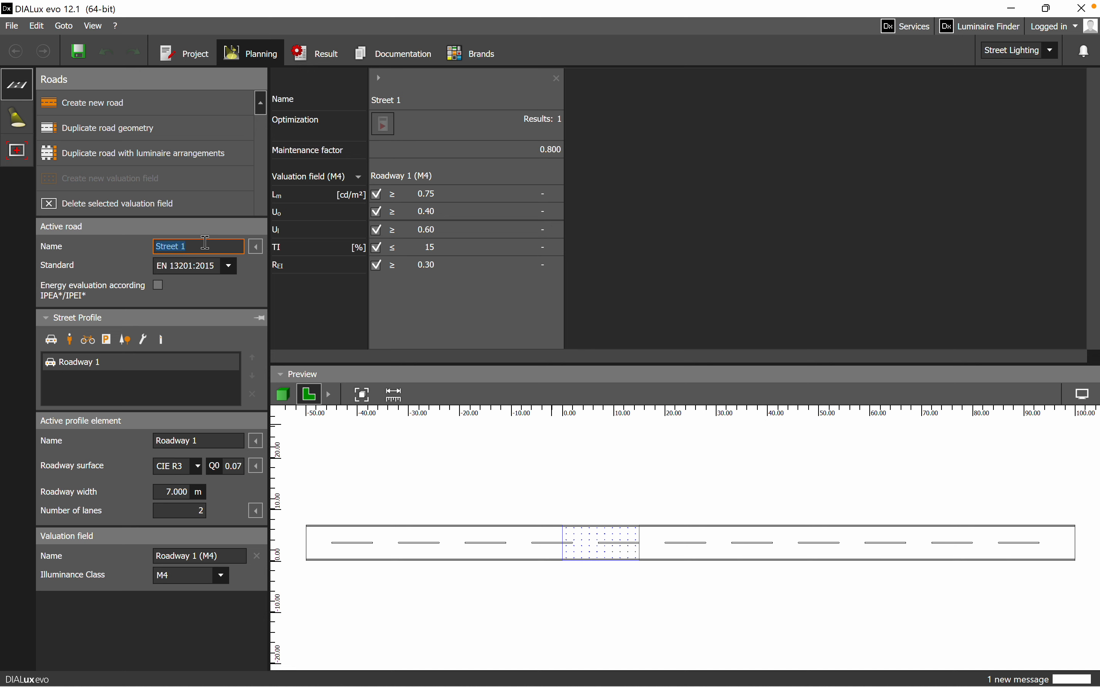
key(BackSpace)
text(g)
key(BackSpace)
text(George street)
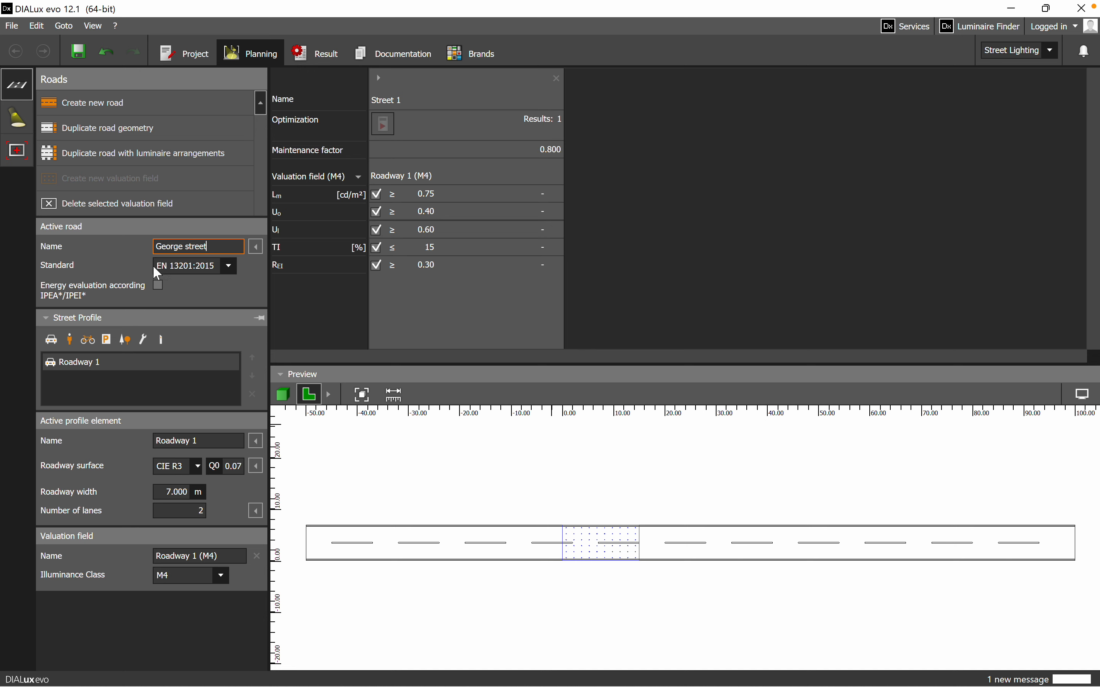
click(229, 266)
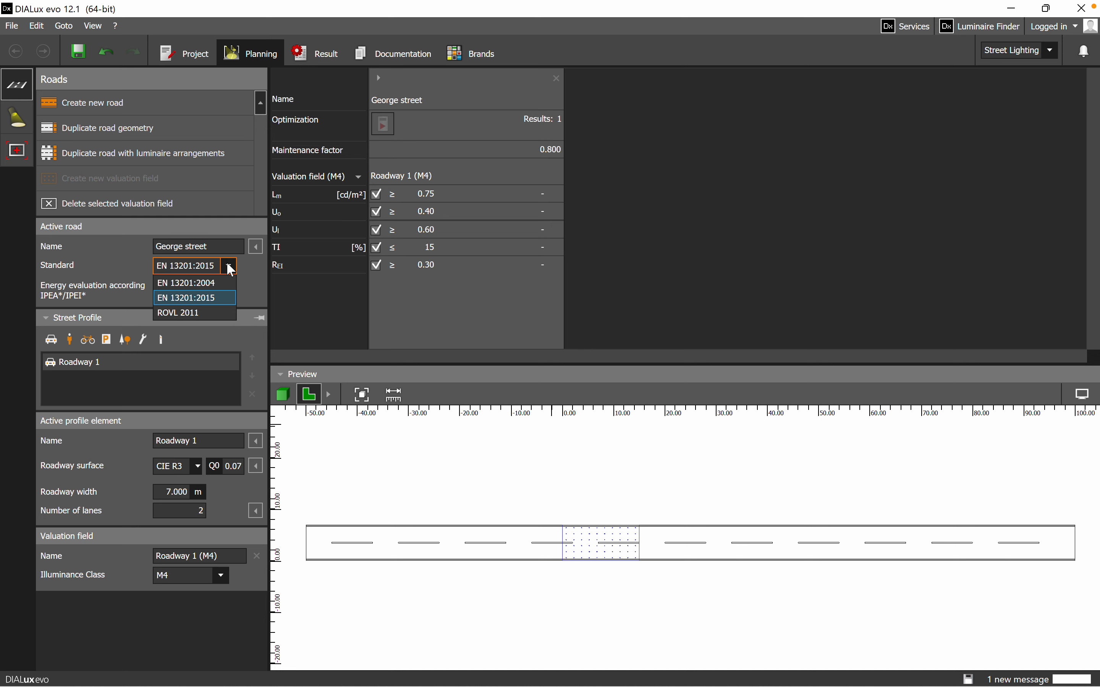
click(214, 293)
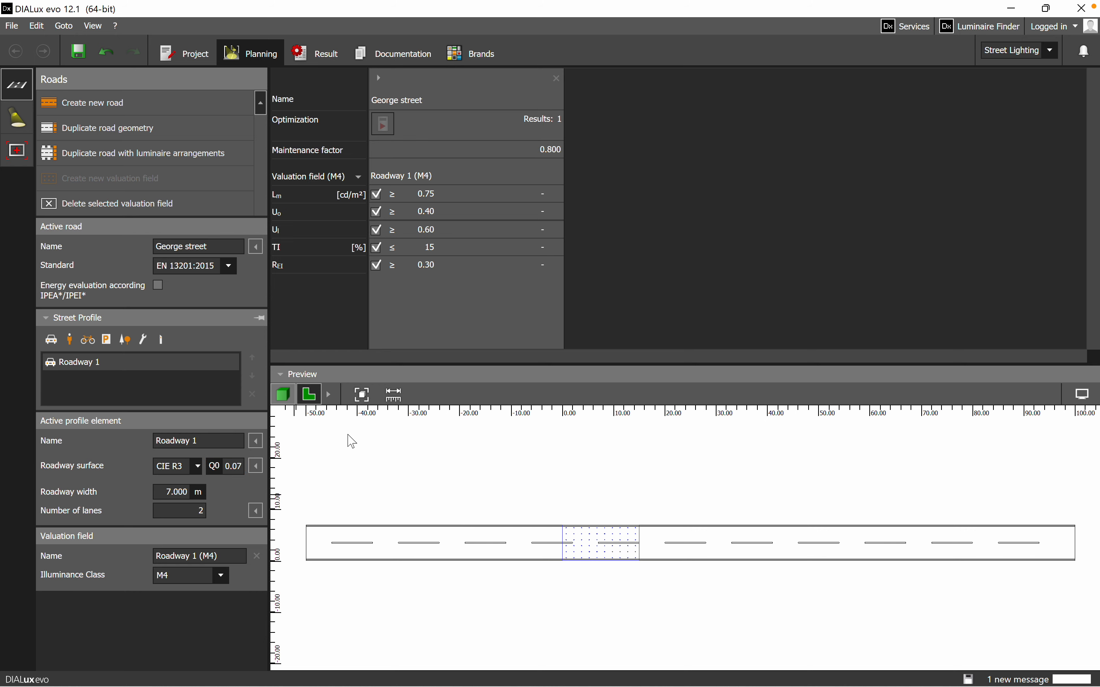
Inspect the road in the 3D preview from another angle and return to the plan view.
click(279, 398)
scroll(609, 526, up, 5)
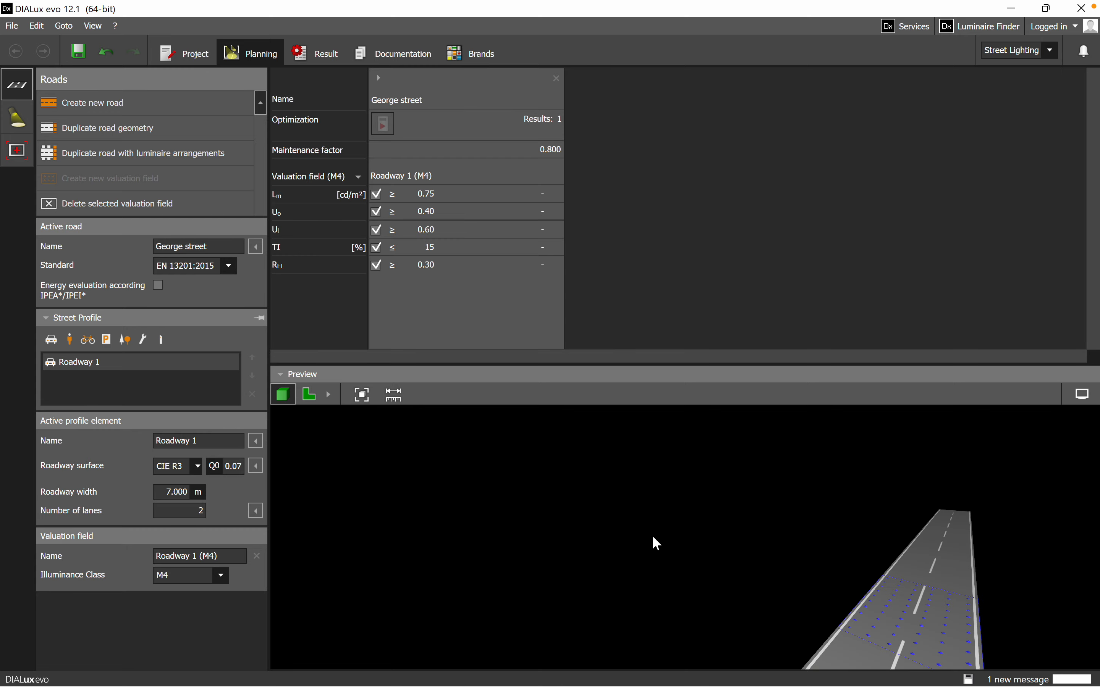
scroll(652, 535, down, 1)
right_drag(825, 635, 846, 656)
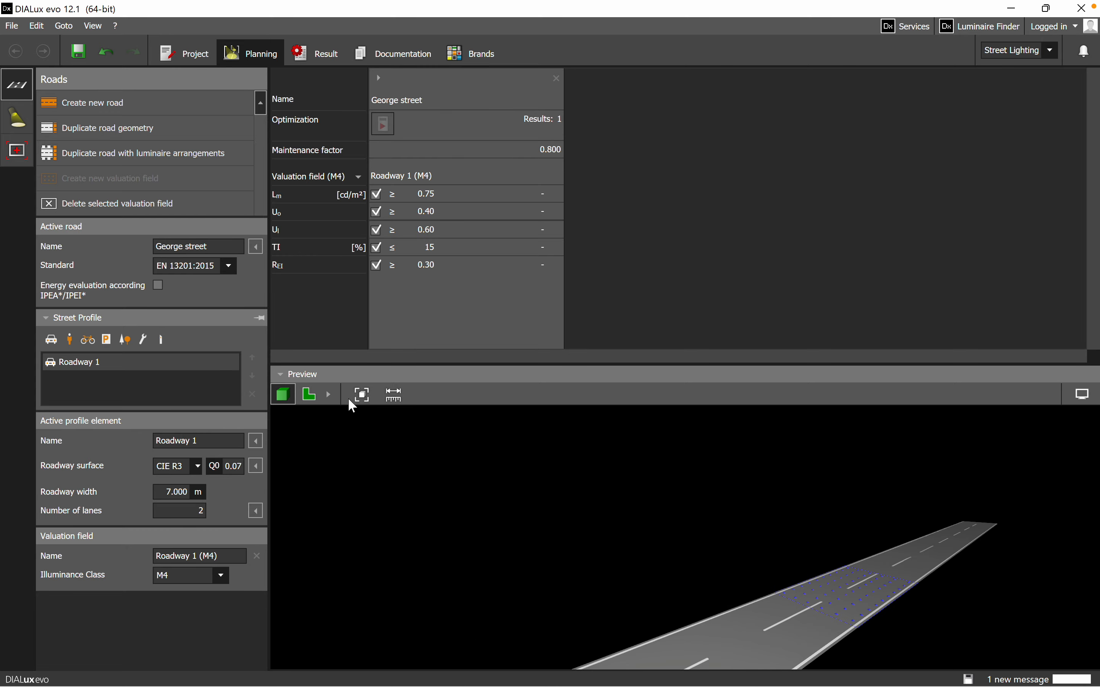
click(306, 394)
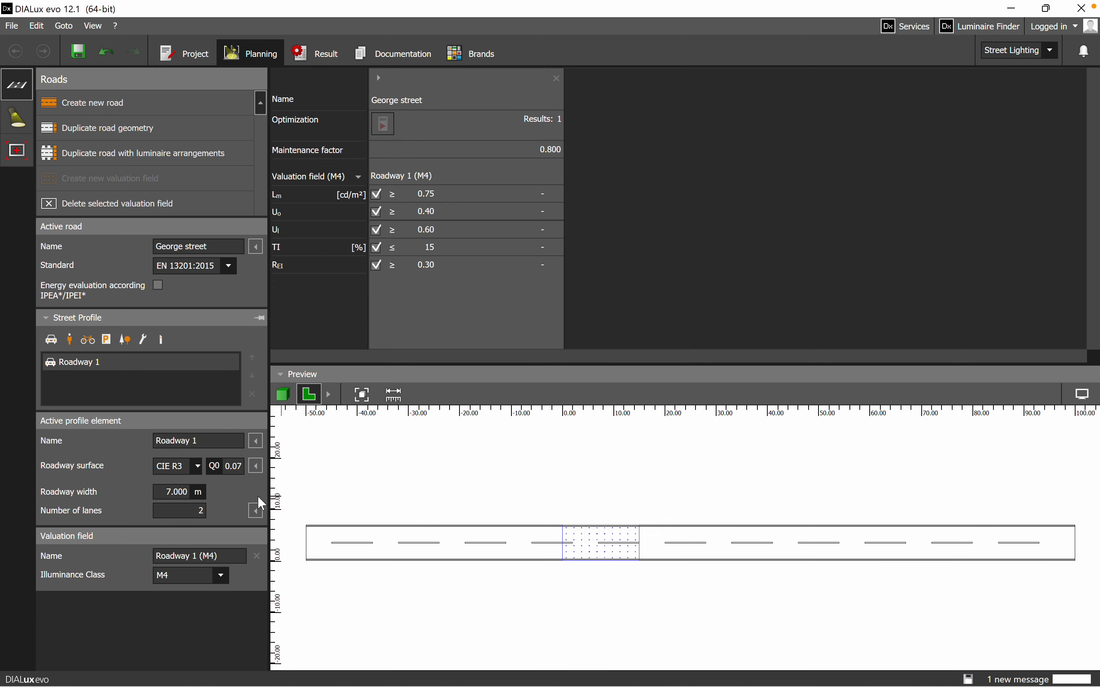
Rename the roadway profile element as Road 1 and choose CIE R3 as its surface.
click(257, 441)
click(257, 441)
click(193, 445)
click(192, 442)
key(BackSpace)
key(BackSpace)
key(BackSpace)
click(195, 465)
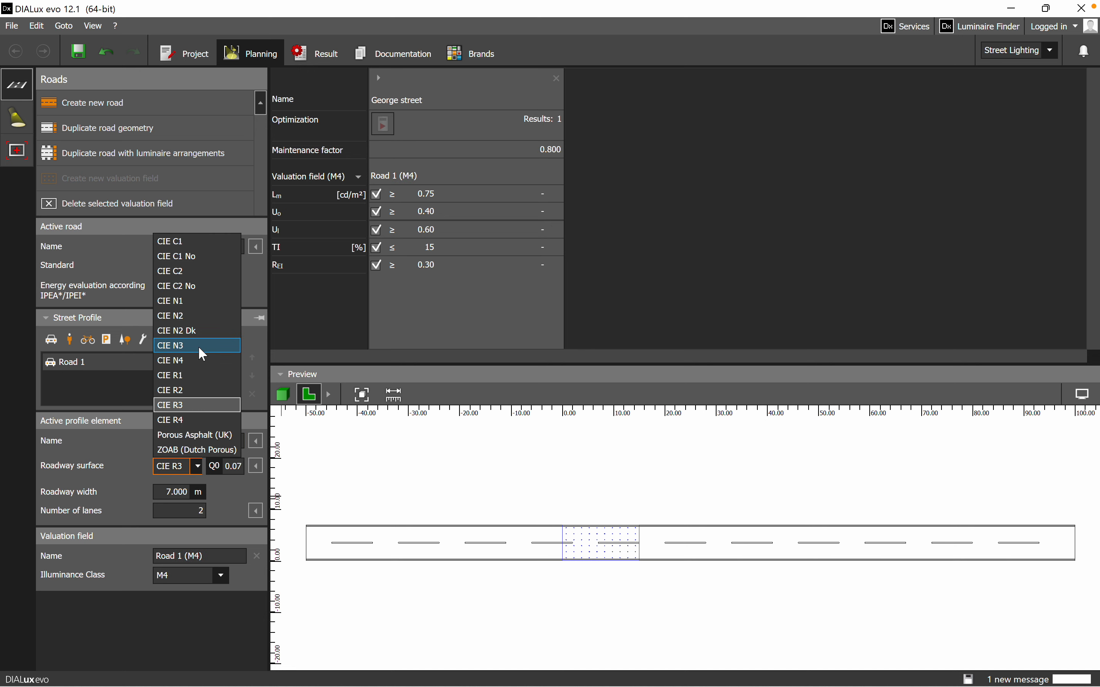
click(196, 405)
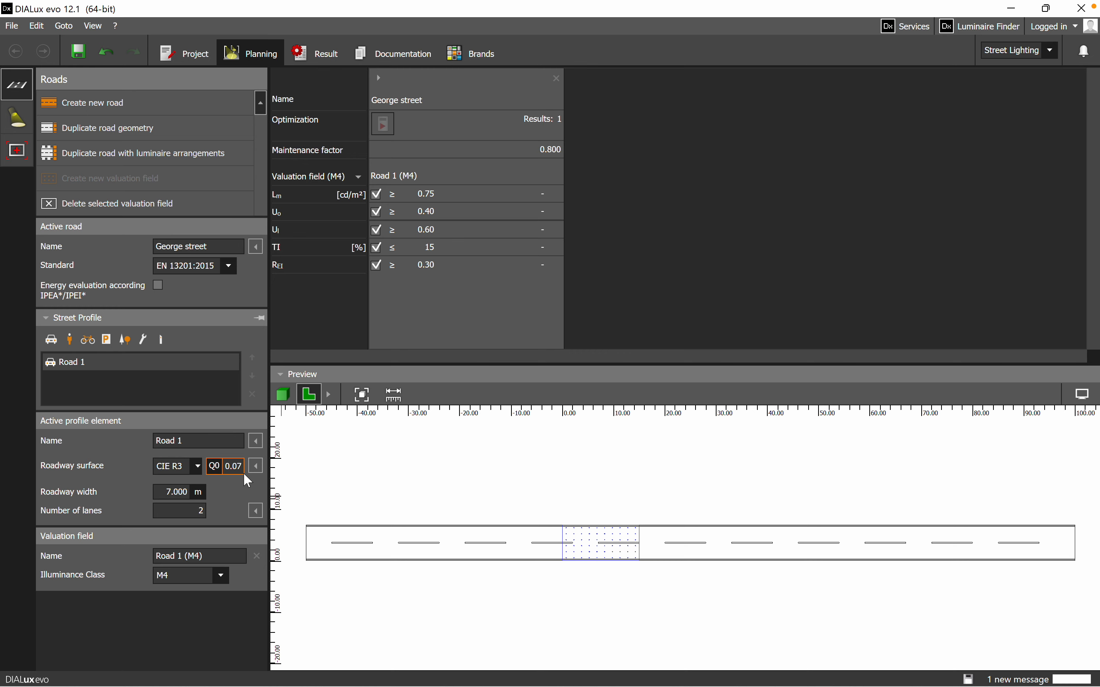
Try out the wet roadway surface calculation and its surface types, and switch it off again.
click(253, 469)
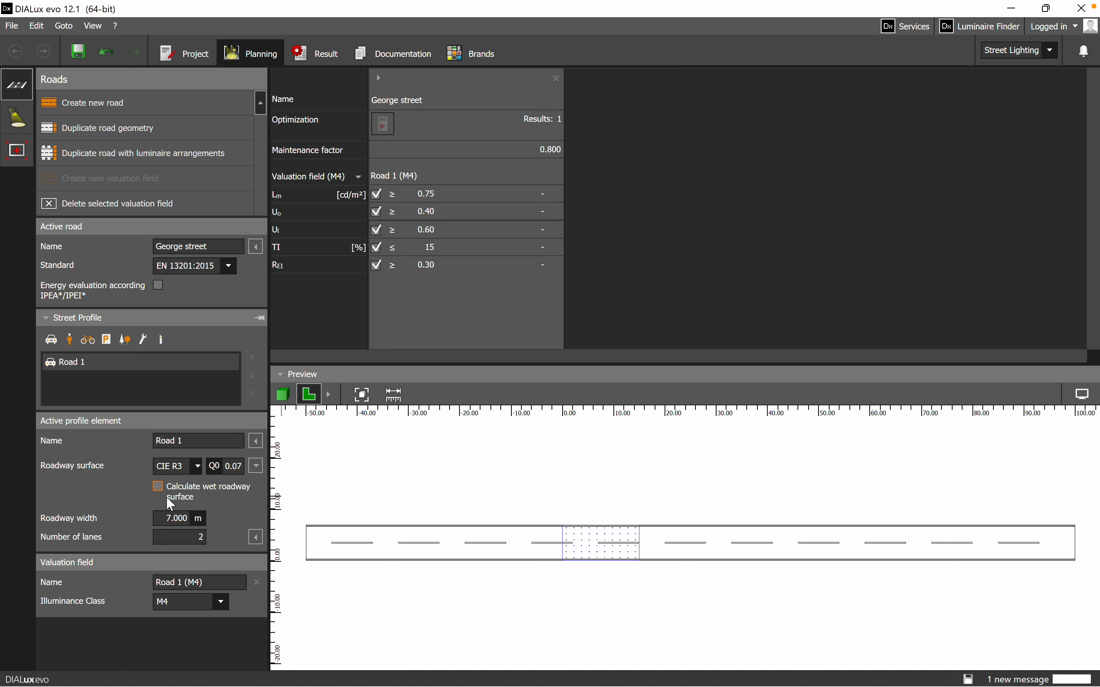
click(158, 486)
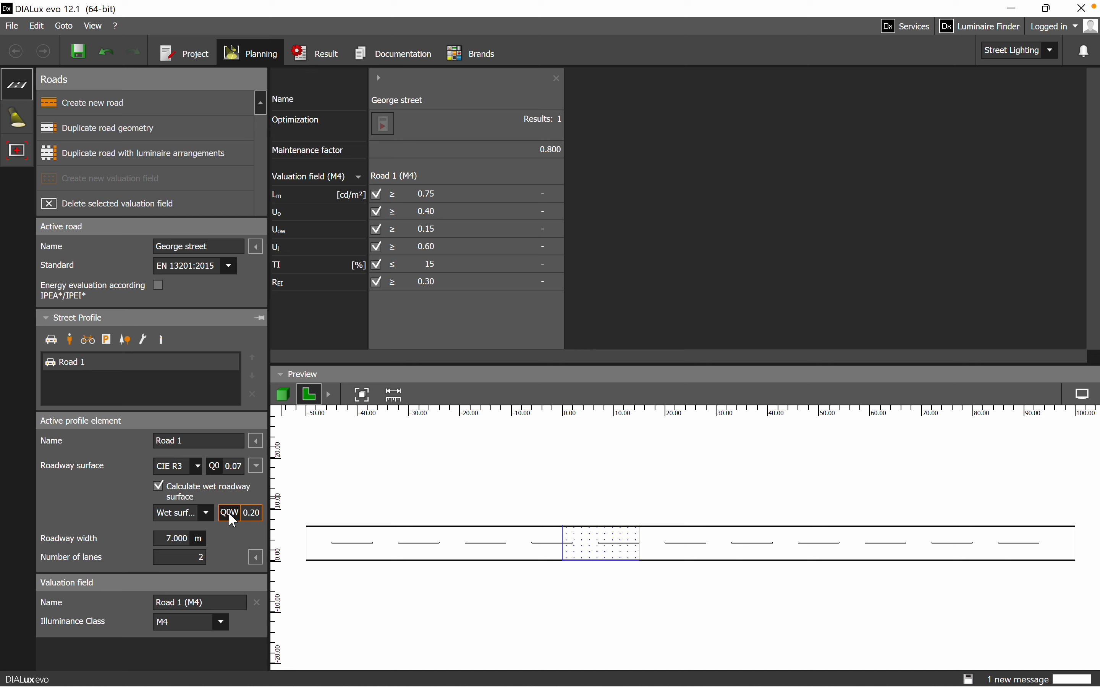
click(212, 512)
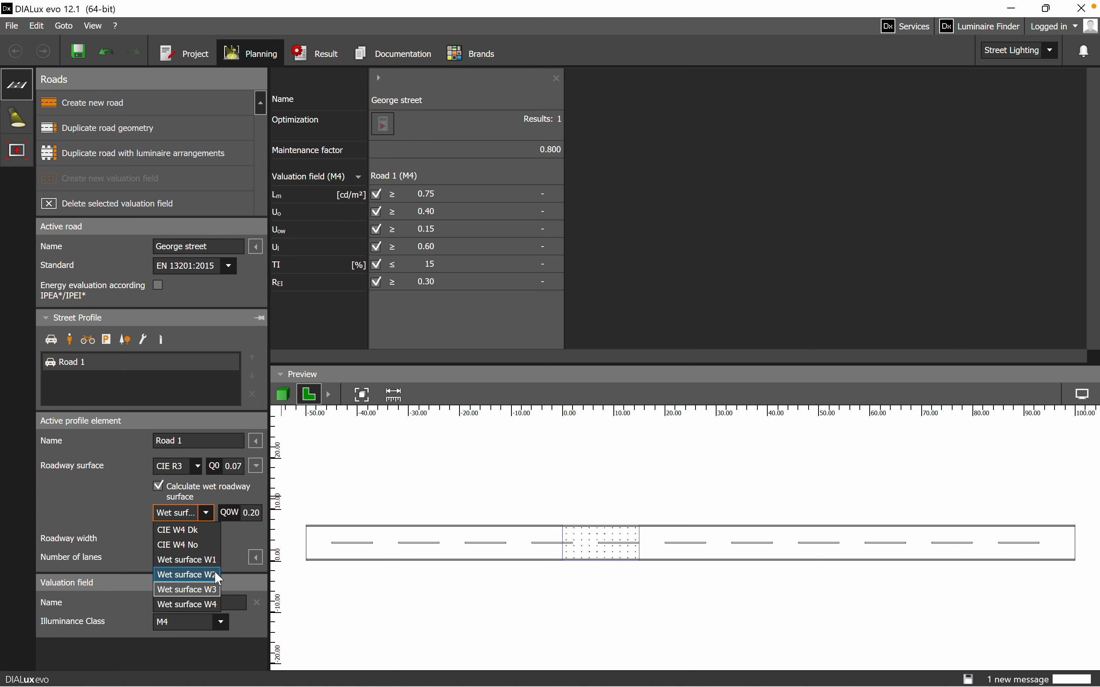
click(227, 535)
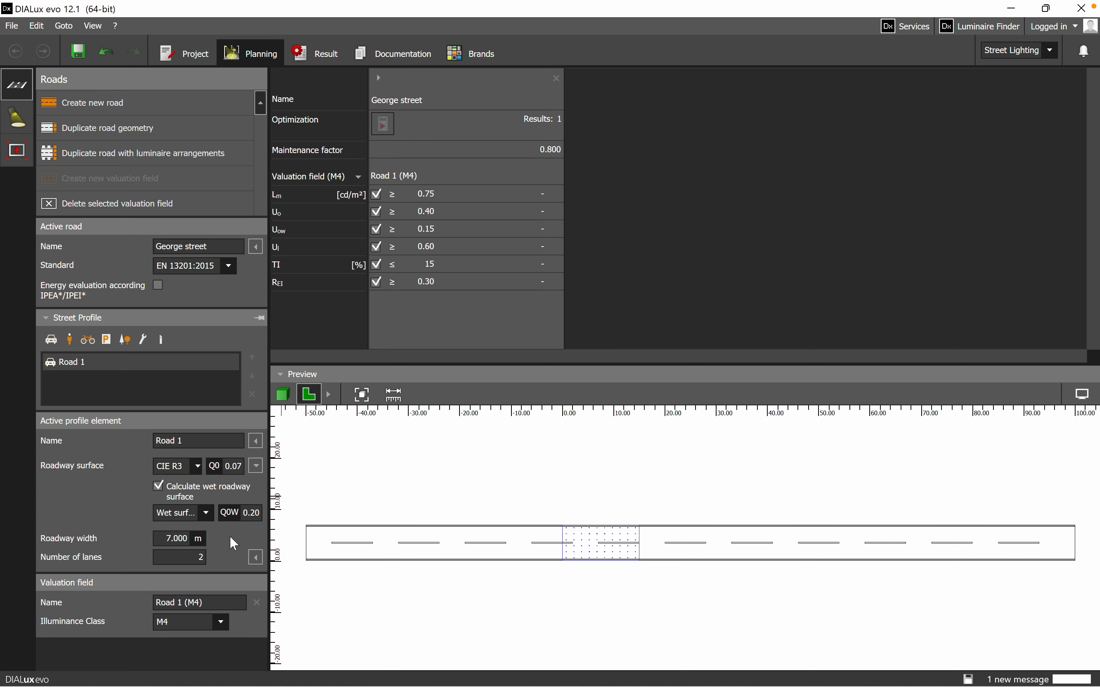
click(155, 484)
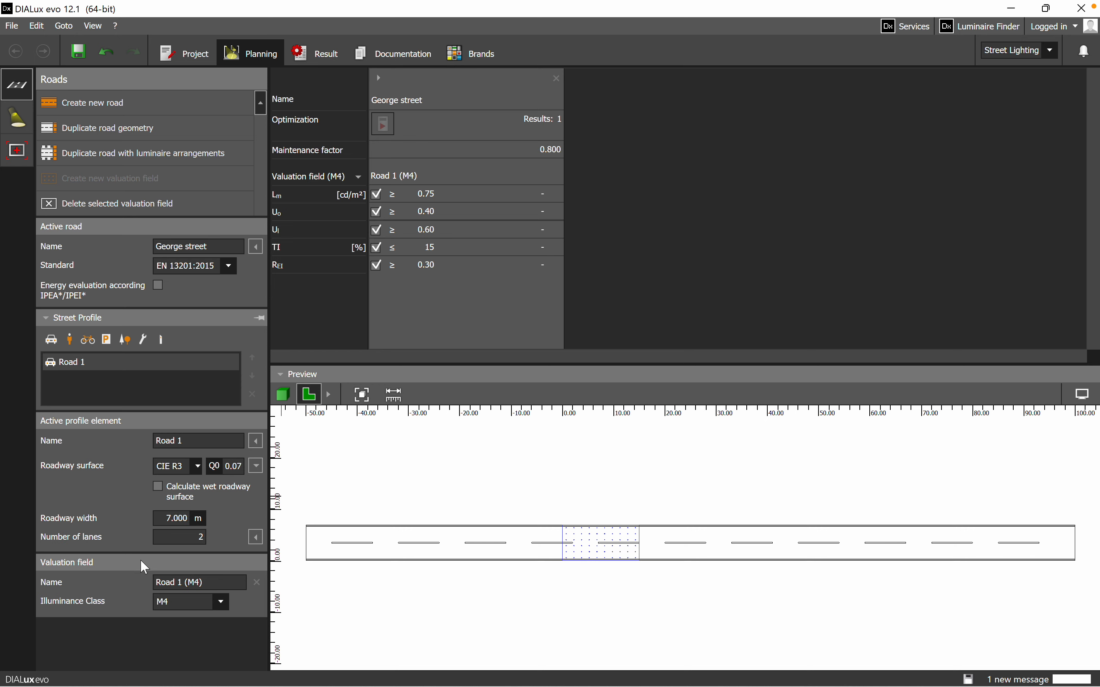
Set Road 1 to 4 lanes with a roadway width of 12 m.
click(202, 537)
text(4)
click(181, 519)
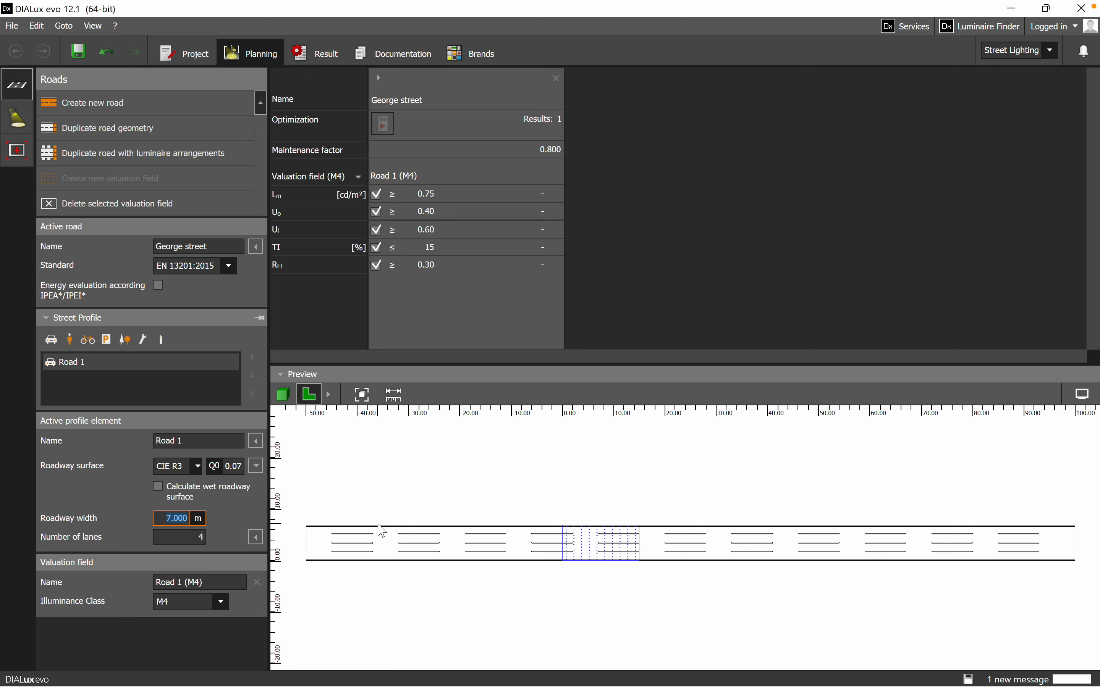
key(BackSpace)
text(12)
click(179, 538)
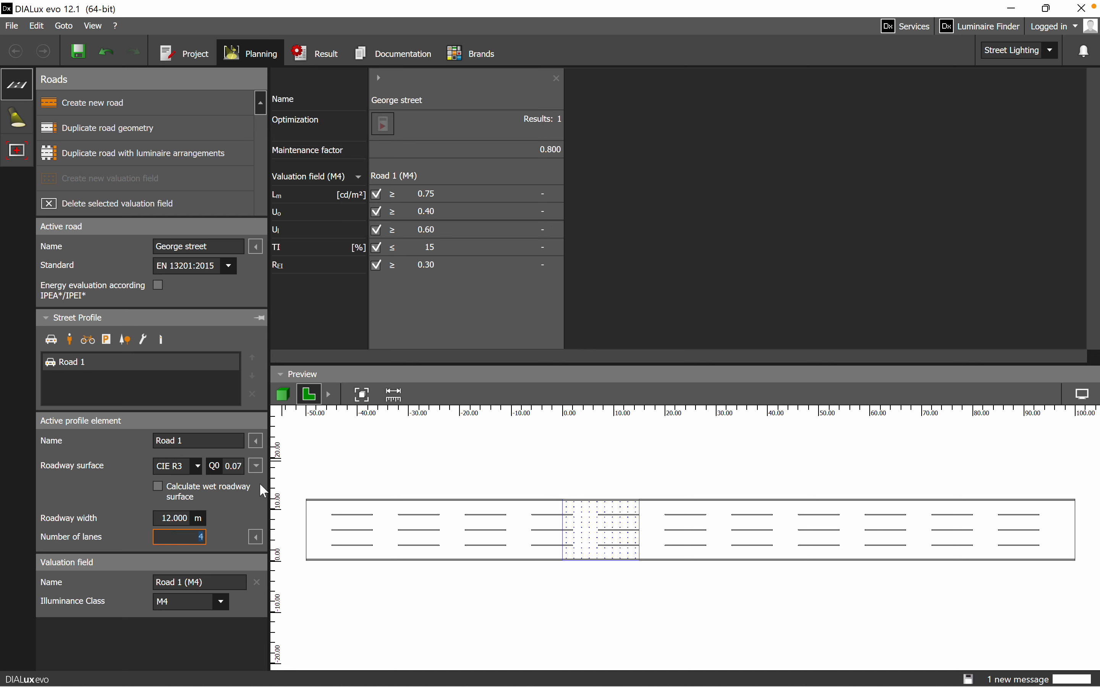
Set Road 1 to 2 lanes with a roadway width of 7 m.
click(181, 518)
key(Tab)
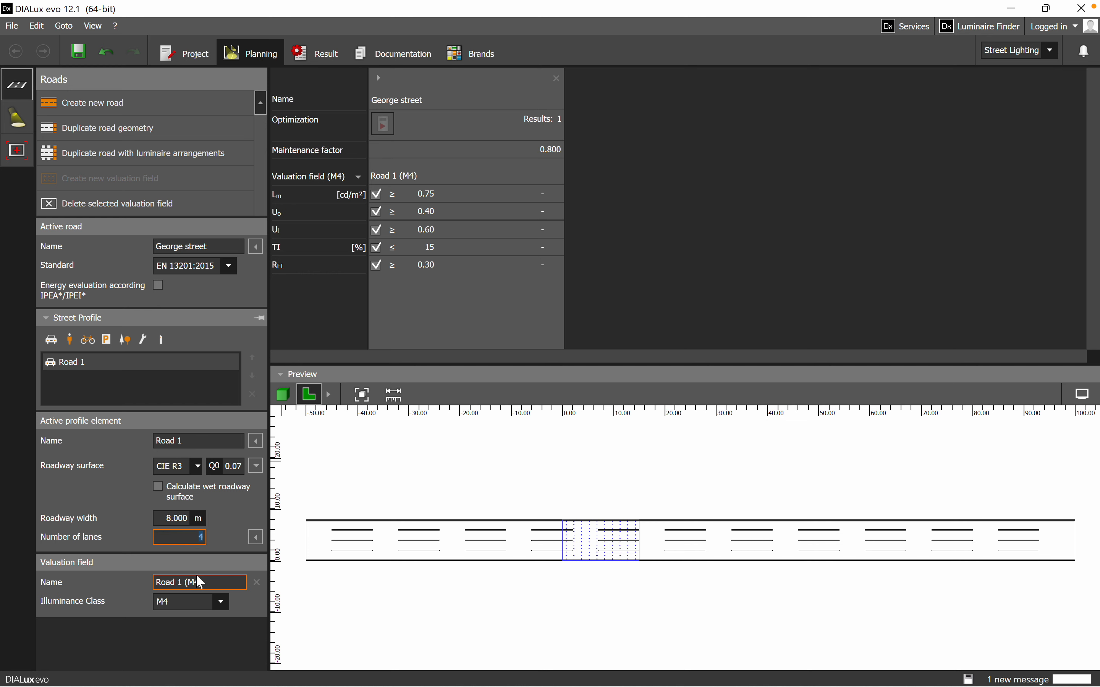
key(BackSpace)
text(2)
click(184, 523)
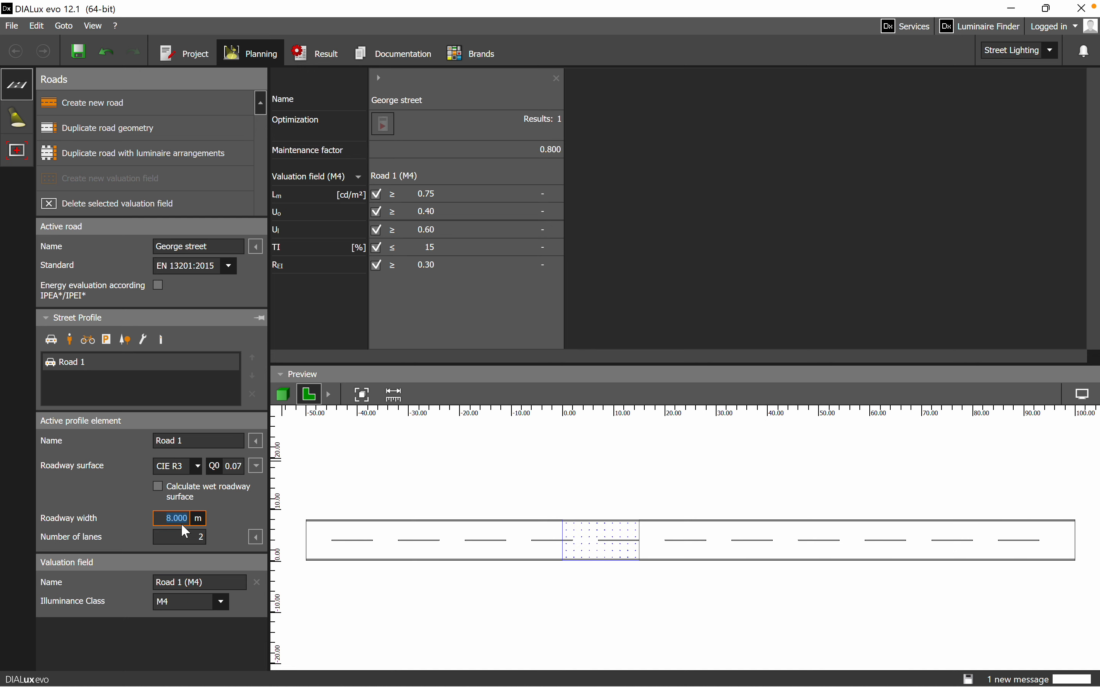
text(7)
click(173, 541)
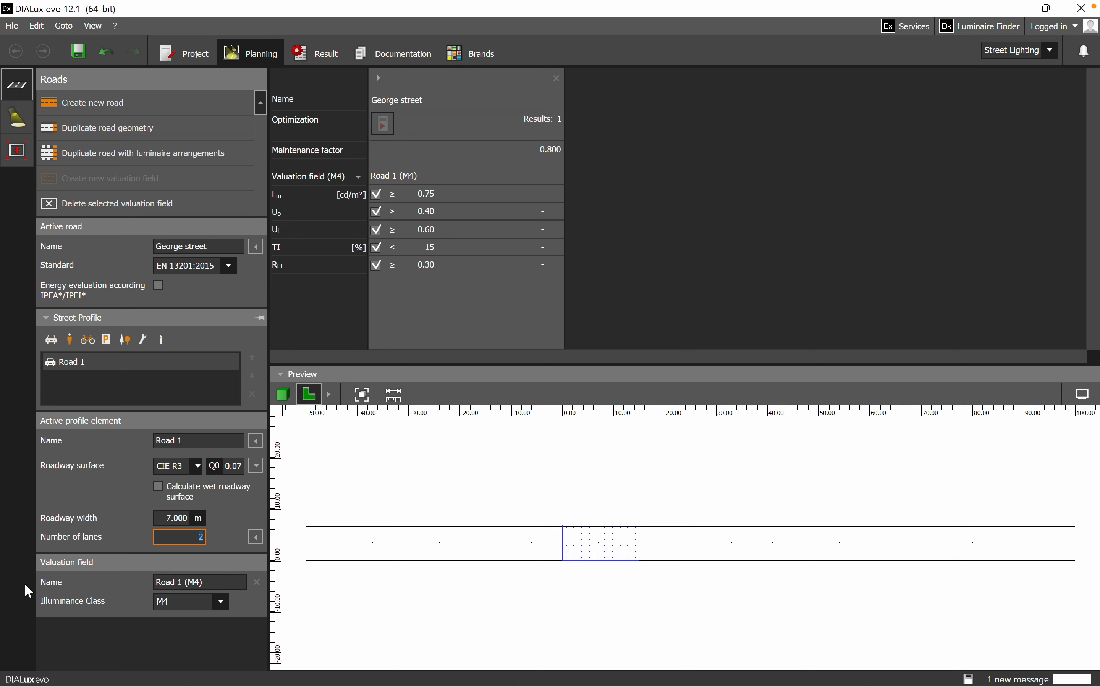
Choose illuminance class M4 for the Road 1 valuation field and review its evaluation criteria.
click(234, 582)
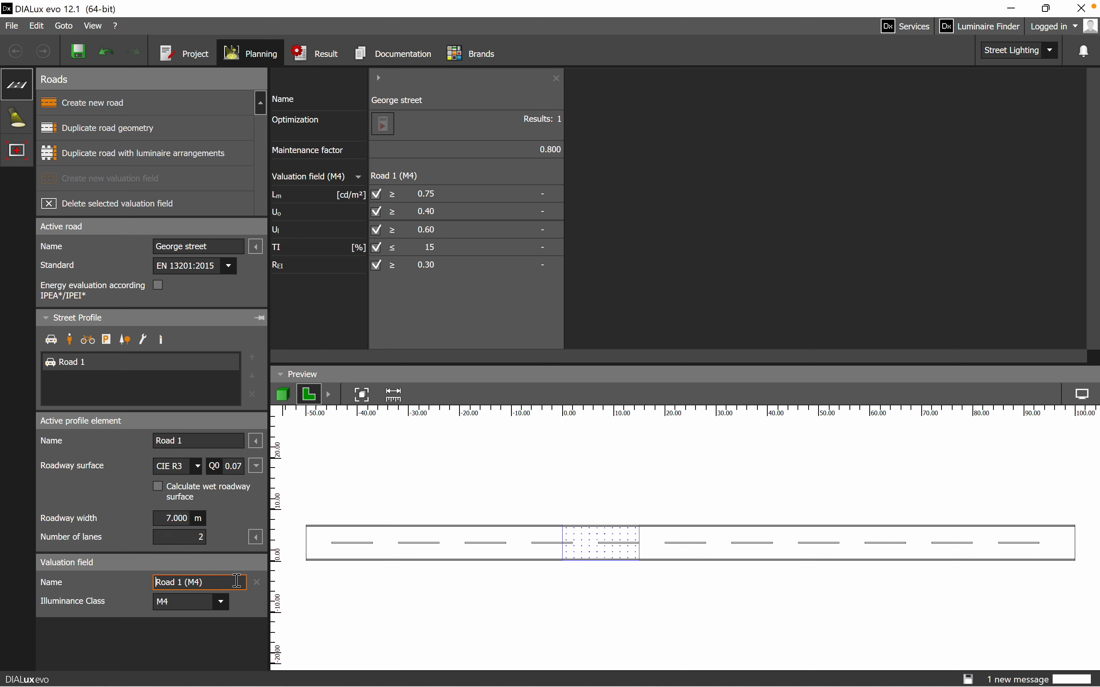
click(221, 602)
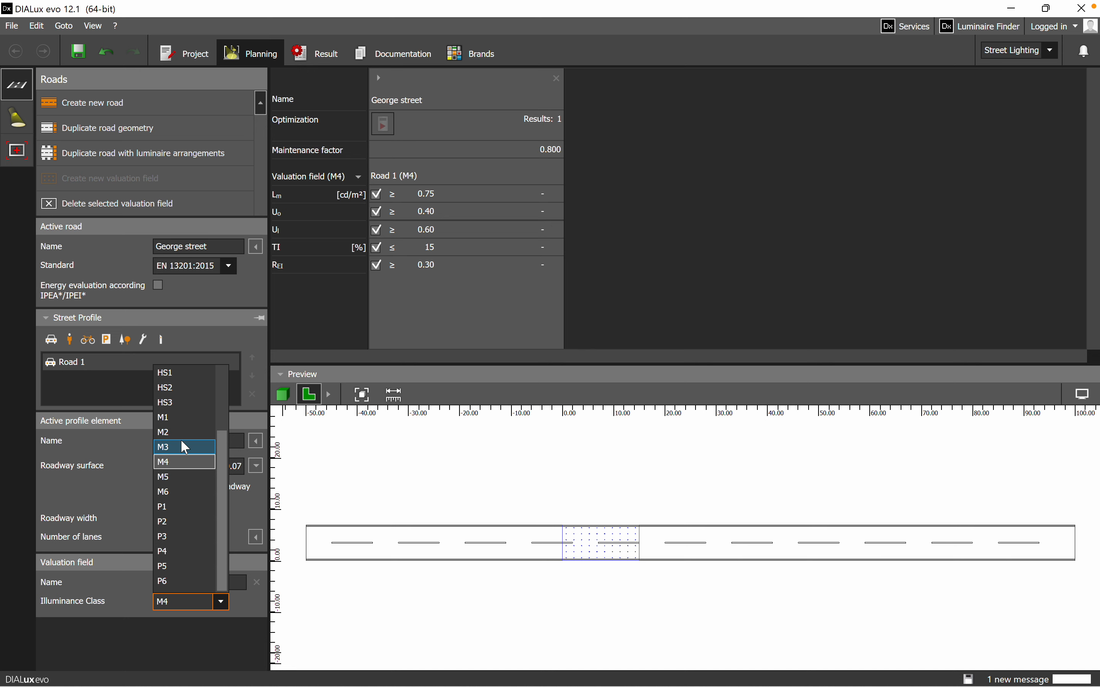
click(182, 463)
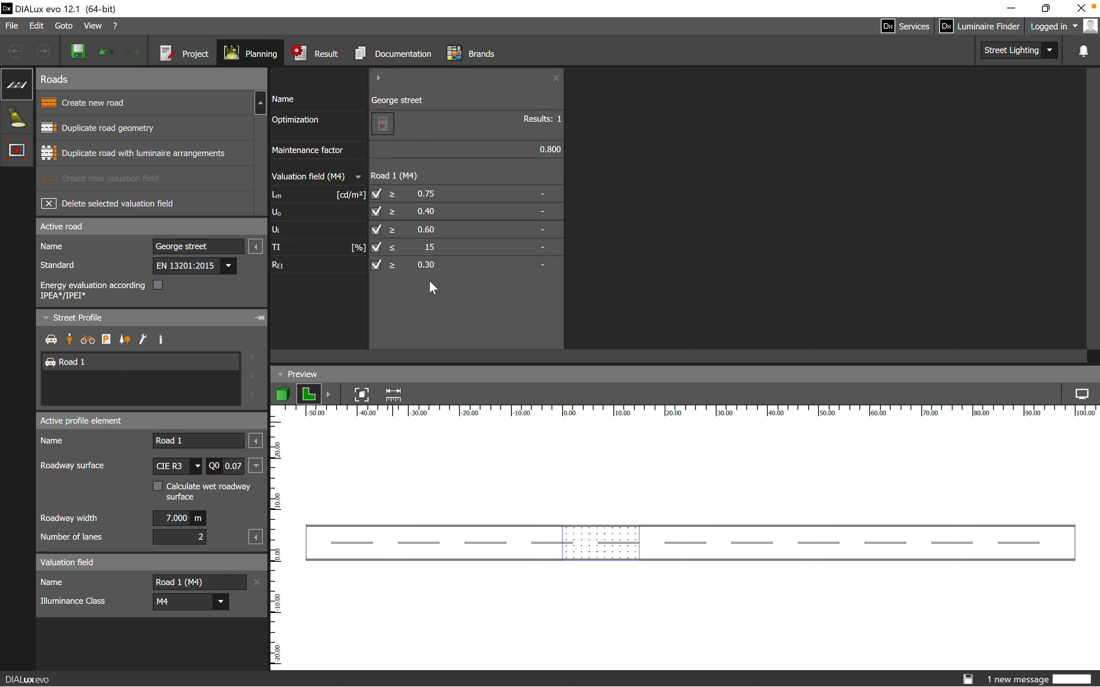
click(359, 178)
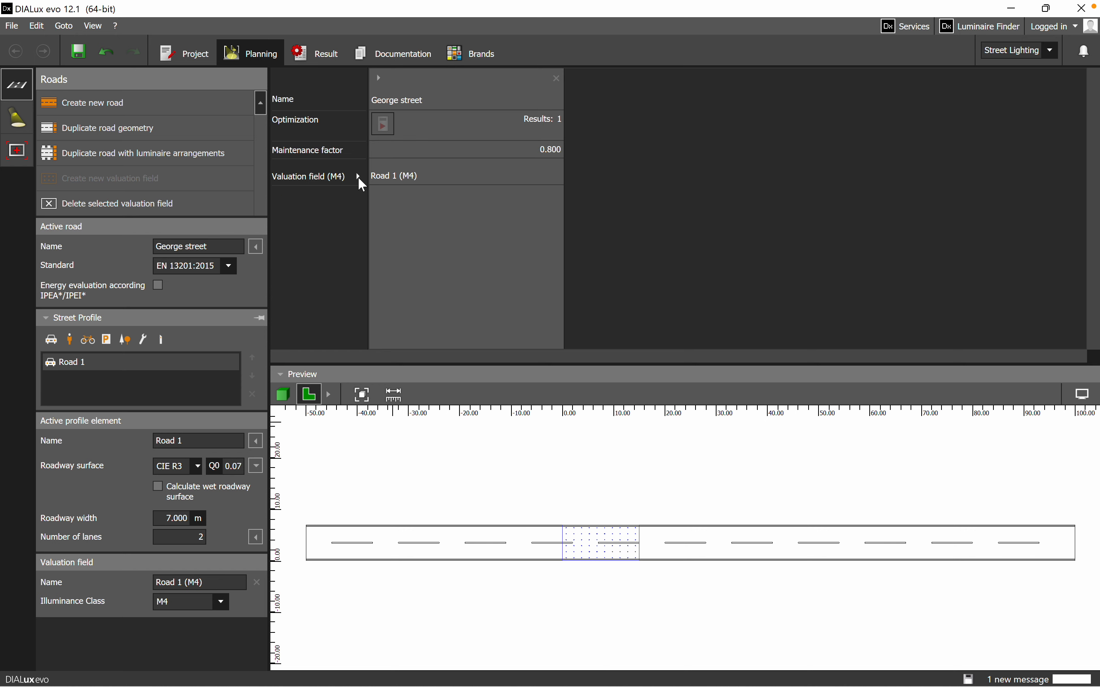
click(359, 177)
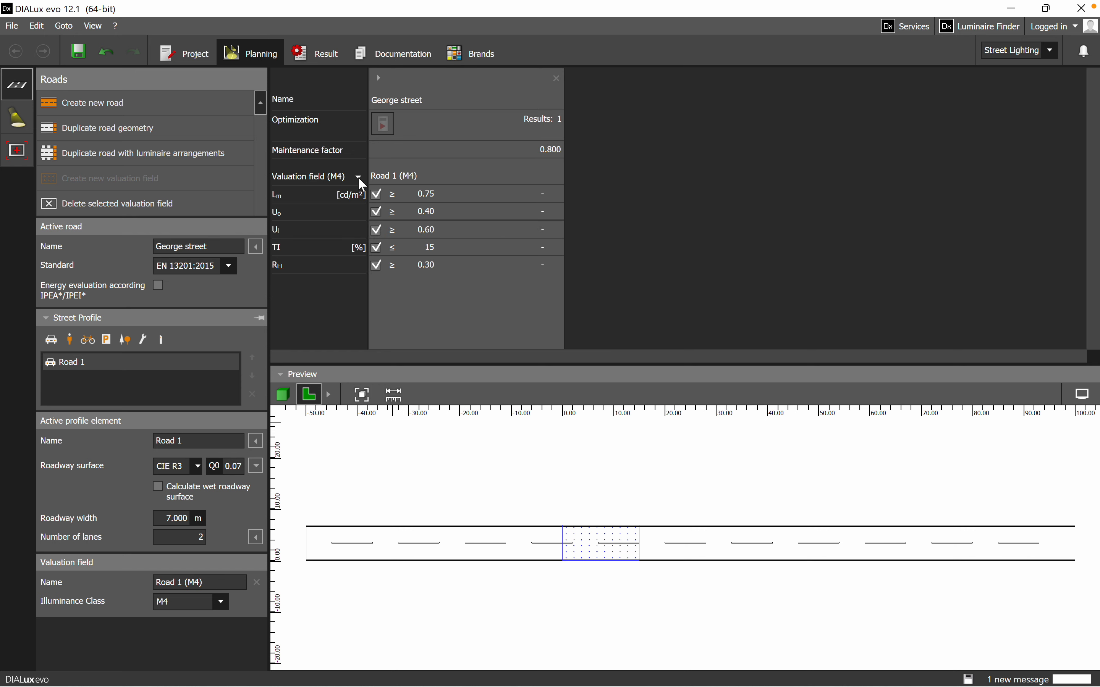
click(377, 195)
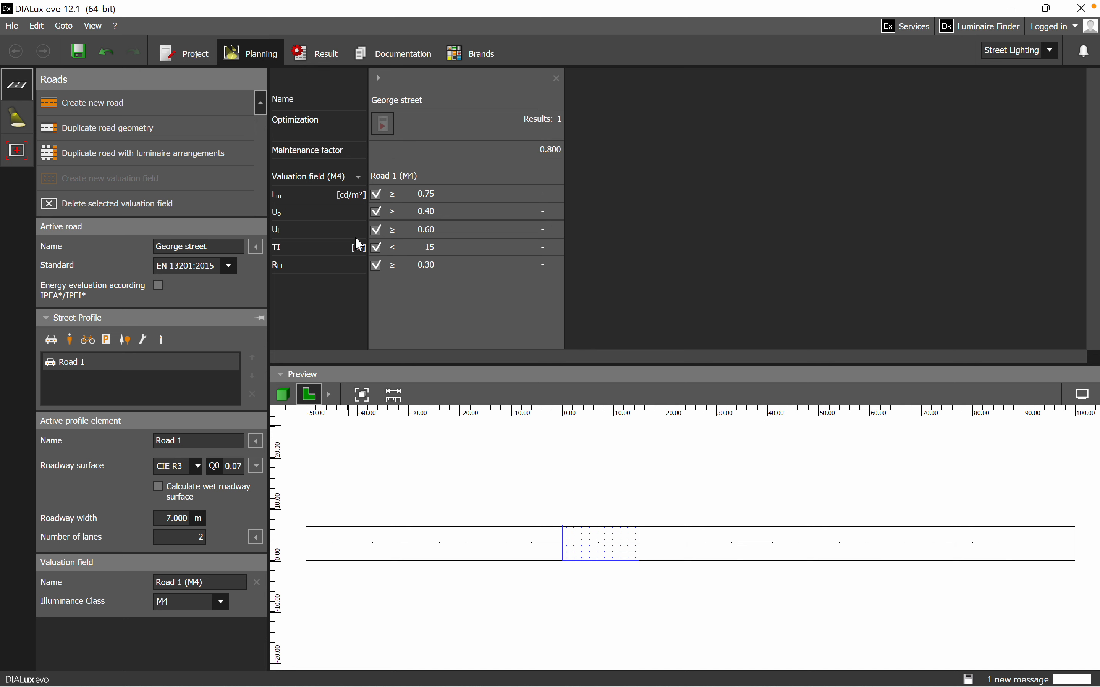
Open the brand list for luminaire selection and search it for Philips.
click(19, 120)
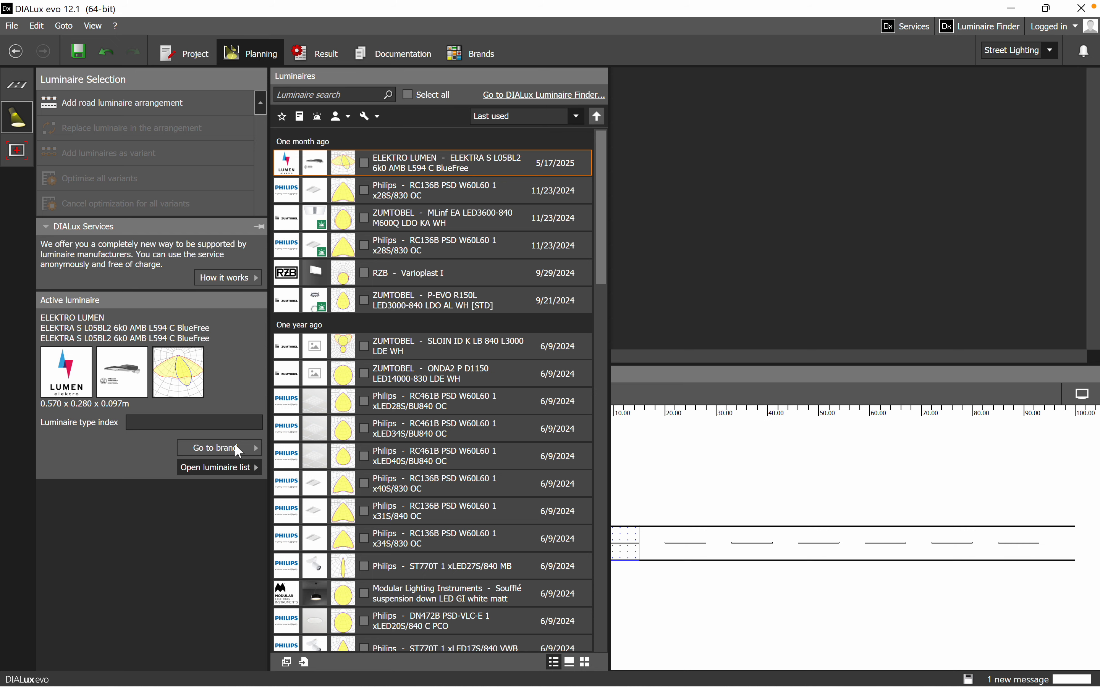
click(234, 443)
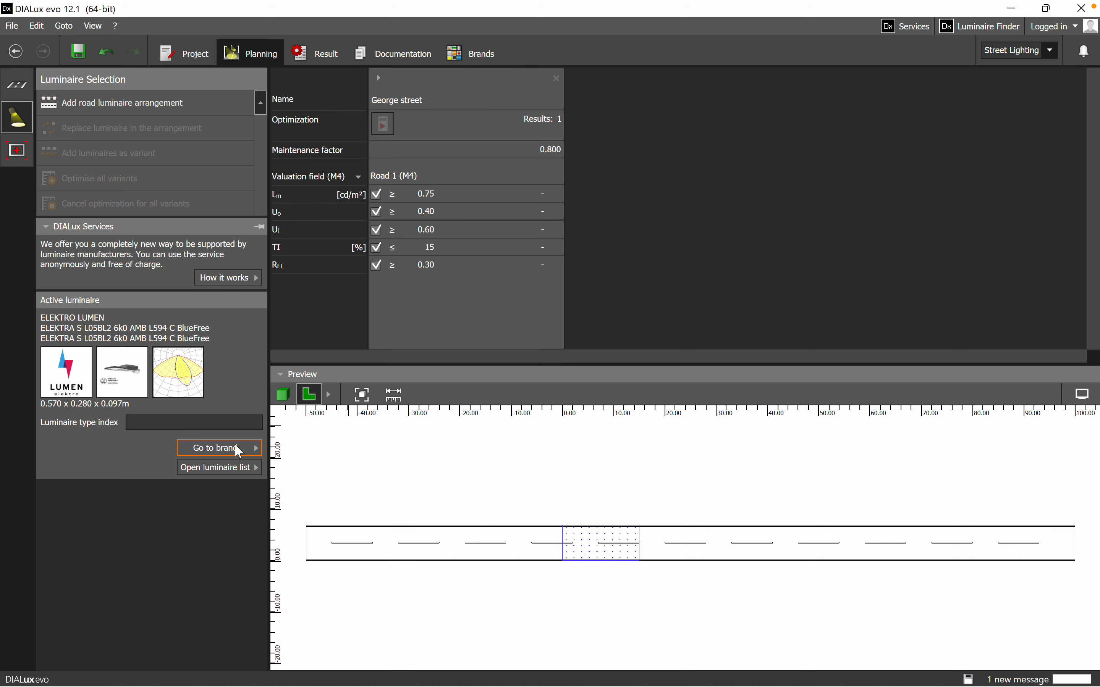
click(236, 446)
click(243, 448)
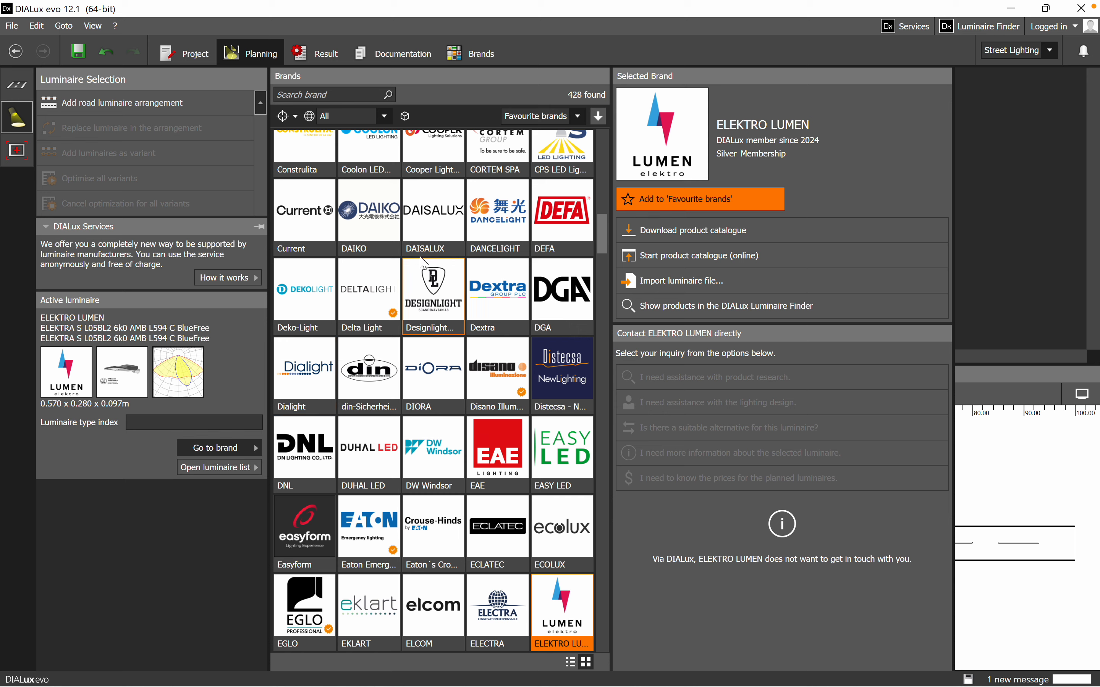
scroll(438, 225, up, 15)
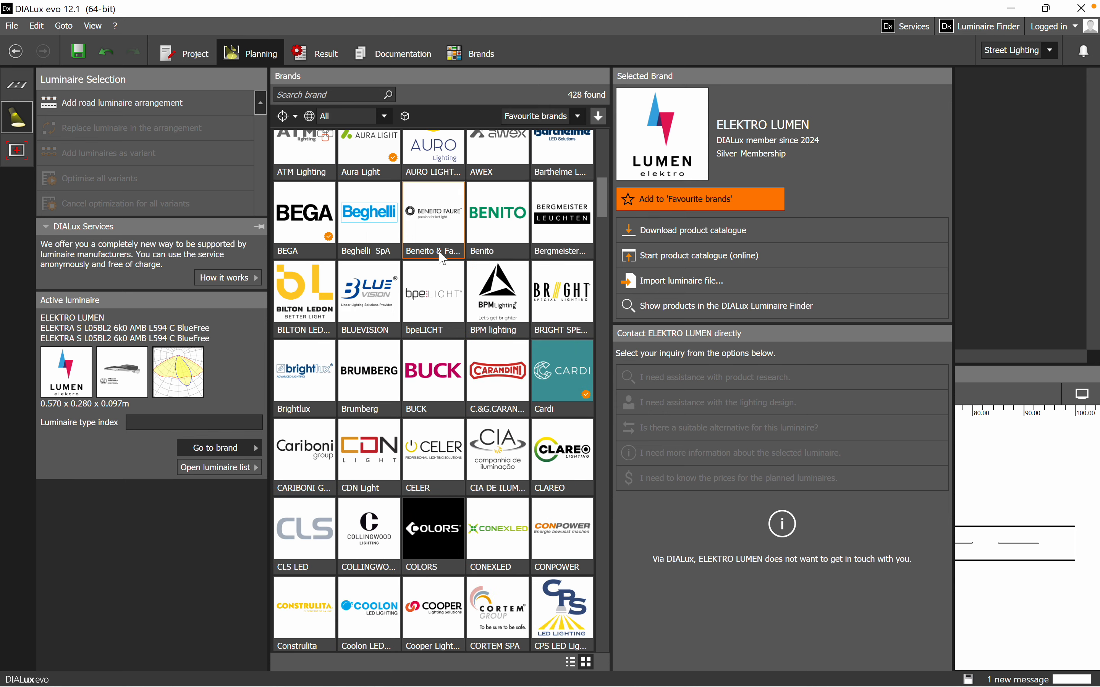
scroll(472, 160, up, 3)
click(333, 95)
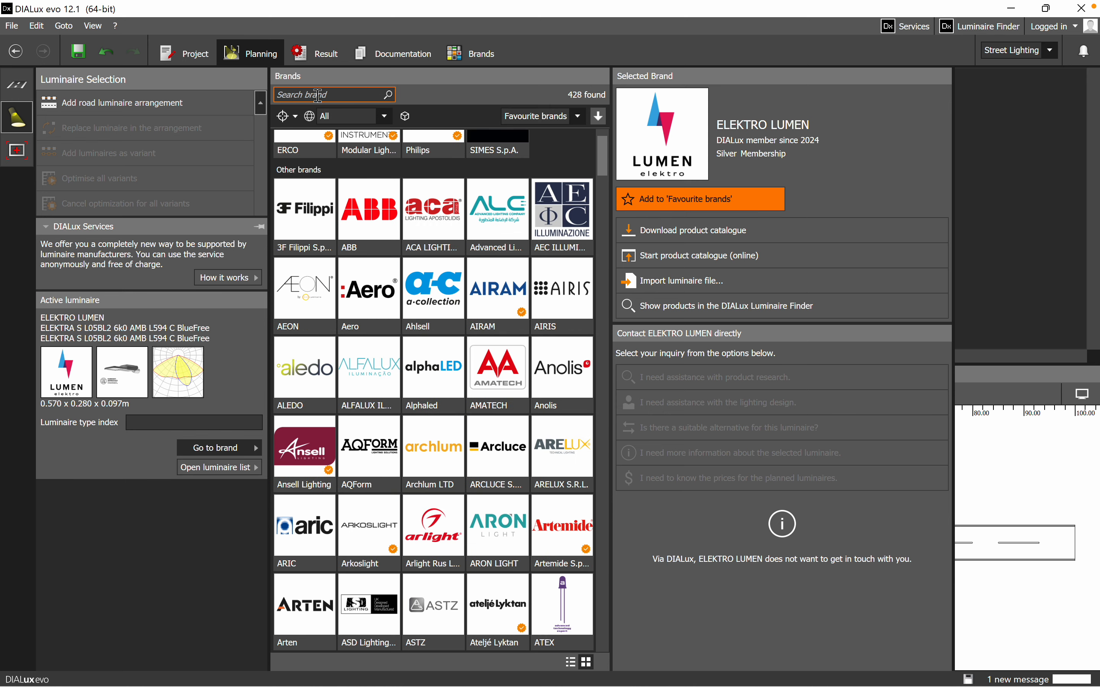
text(philips)
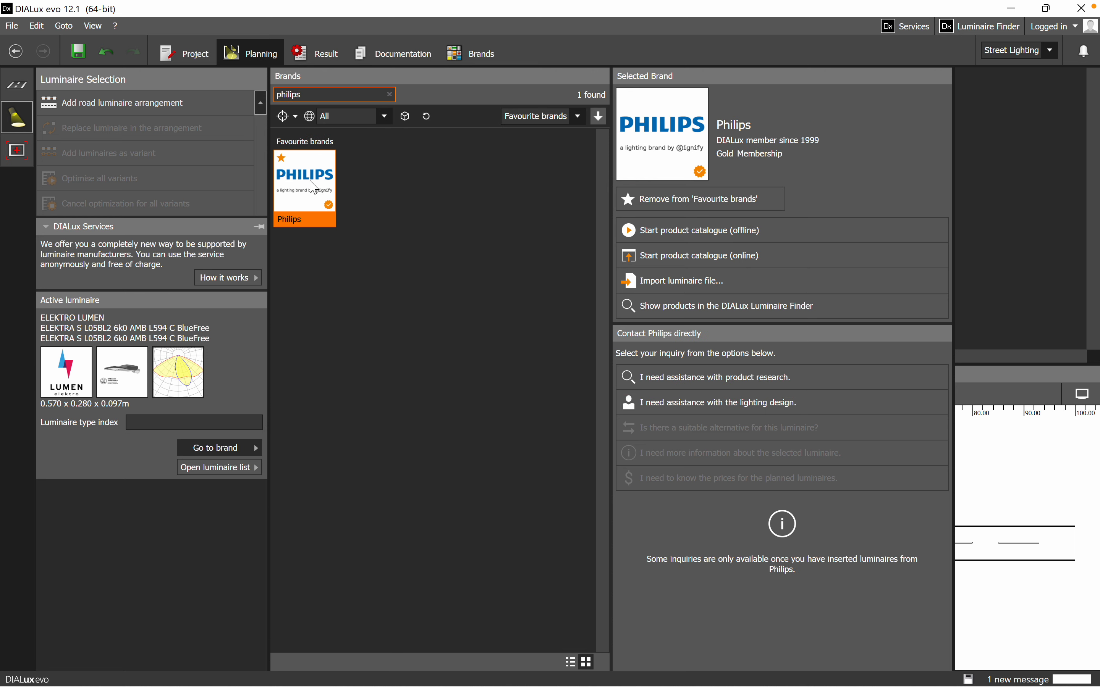
Start the offline Philips product catalogue and limit the luminaire database to outdoor products.
click(669, 231)
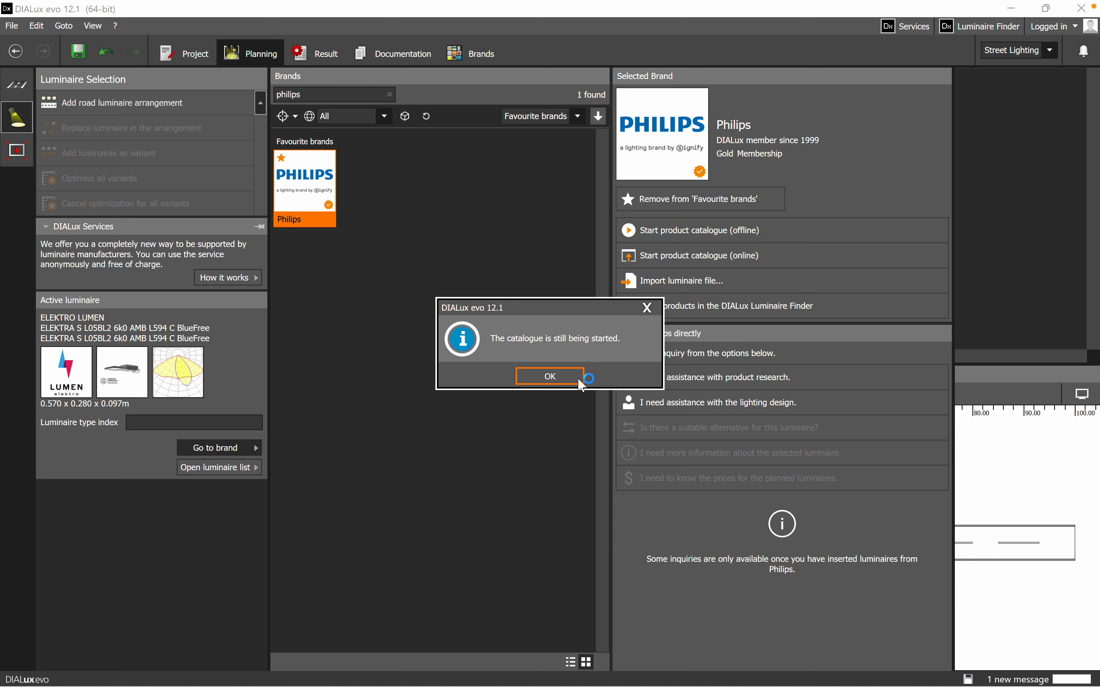
click(571, 382)
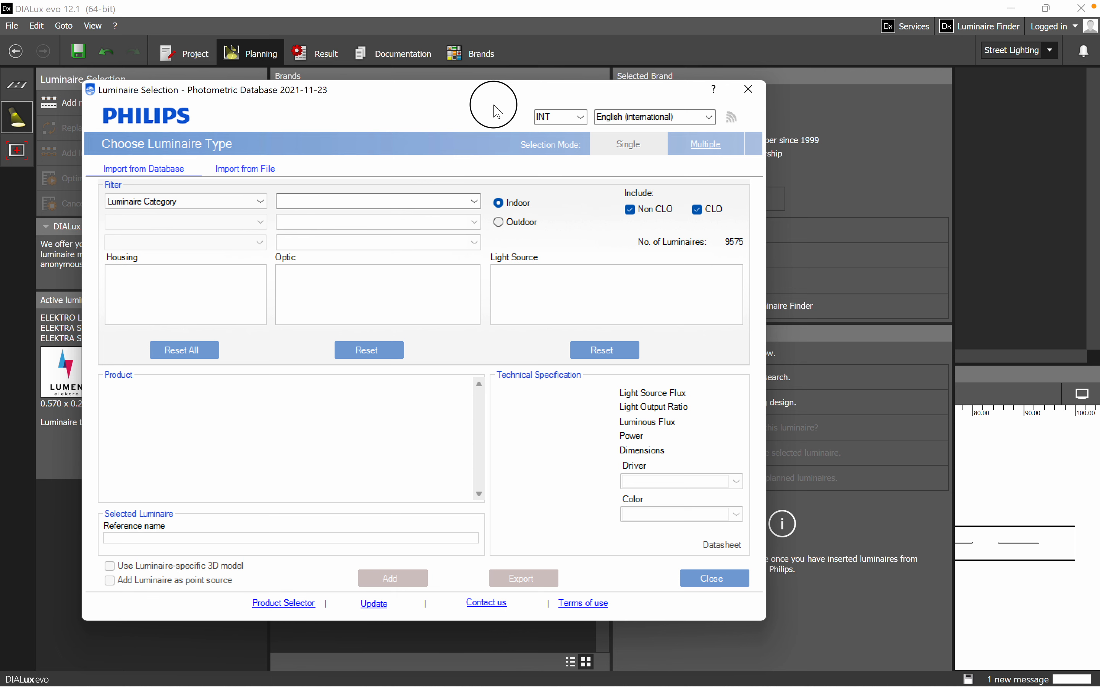
click(499, 222)
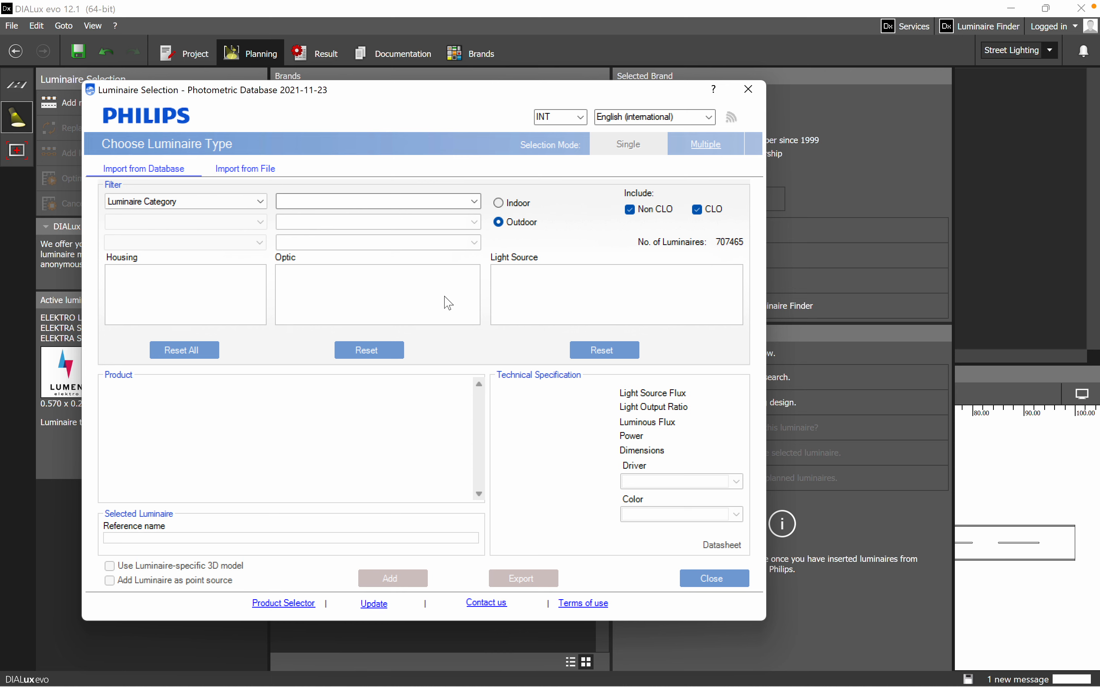
Filter the outdoor luminaires by family name and choose the LumiStreet gen2 family.
click(257, 204)
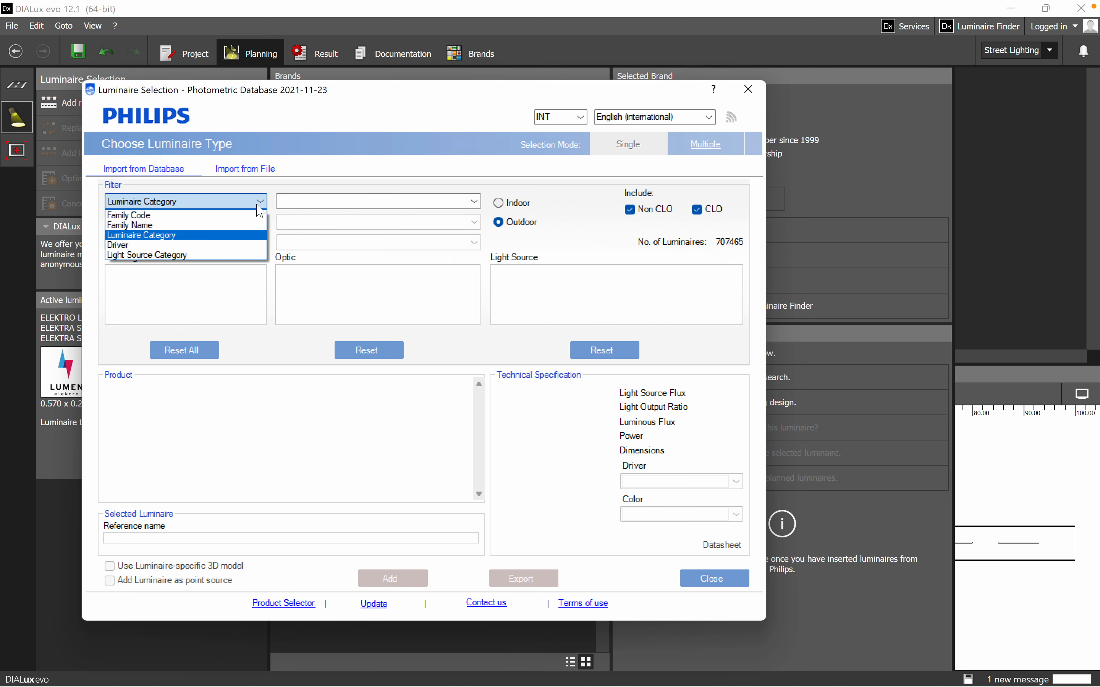
click(189, 226)
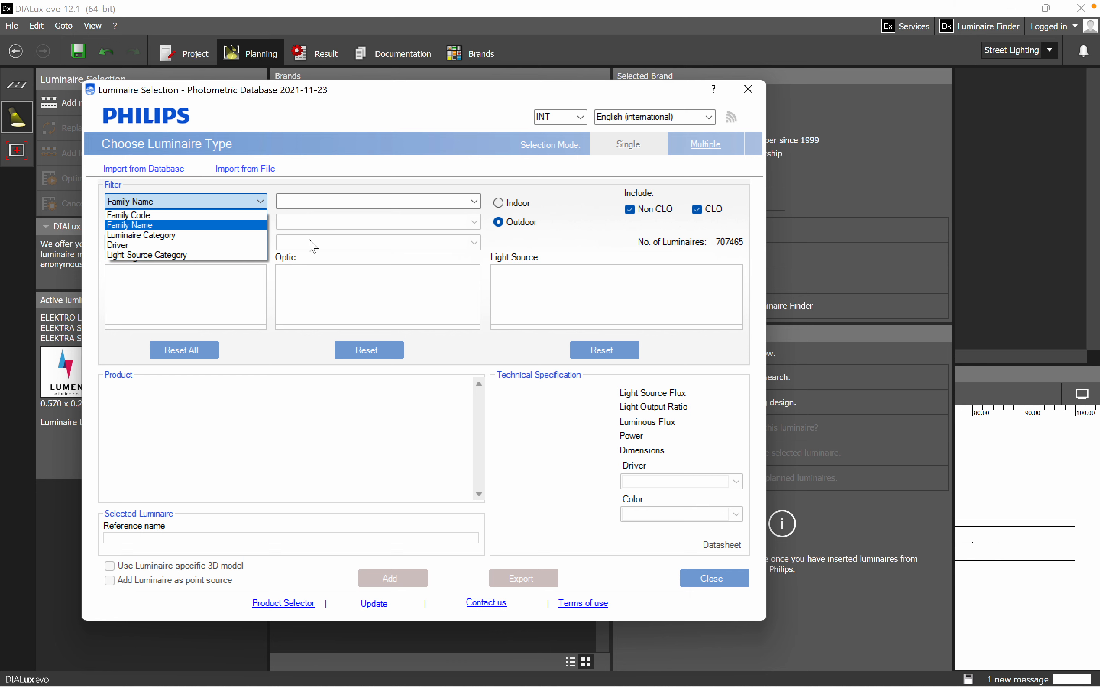
click(181, 226)
click(475, 201)
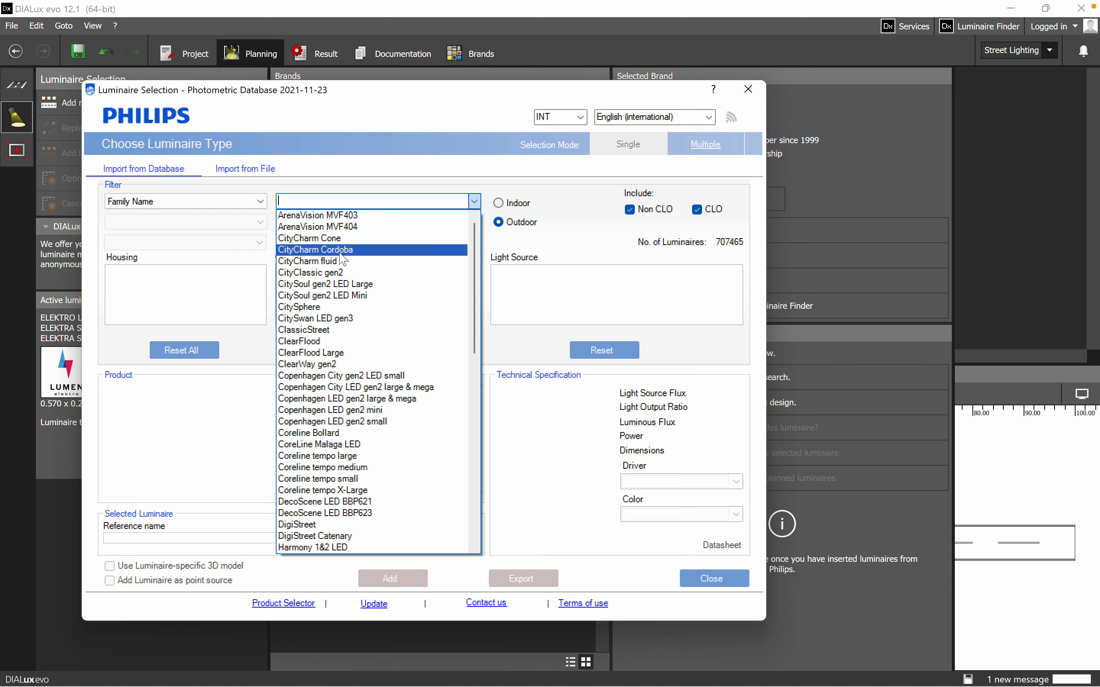
scroll(384, 309, down, 5)
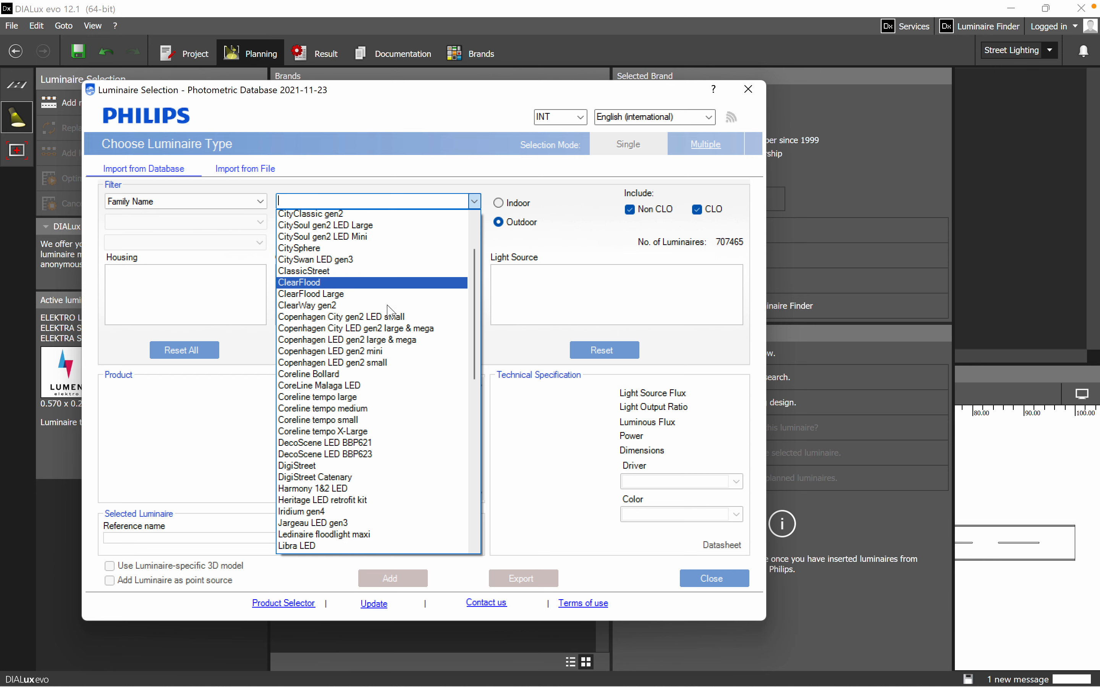
scroll(391, 313, down, 7)
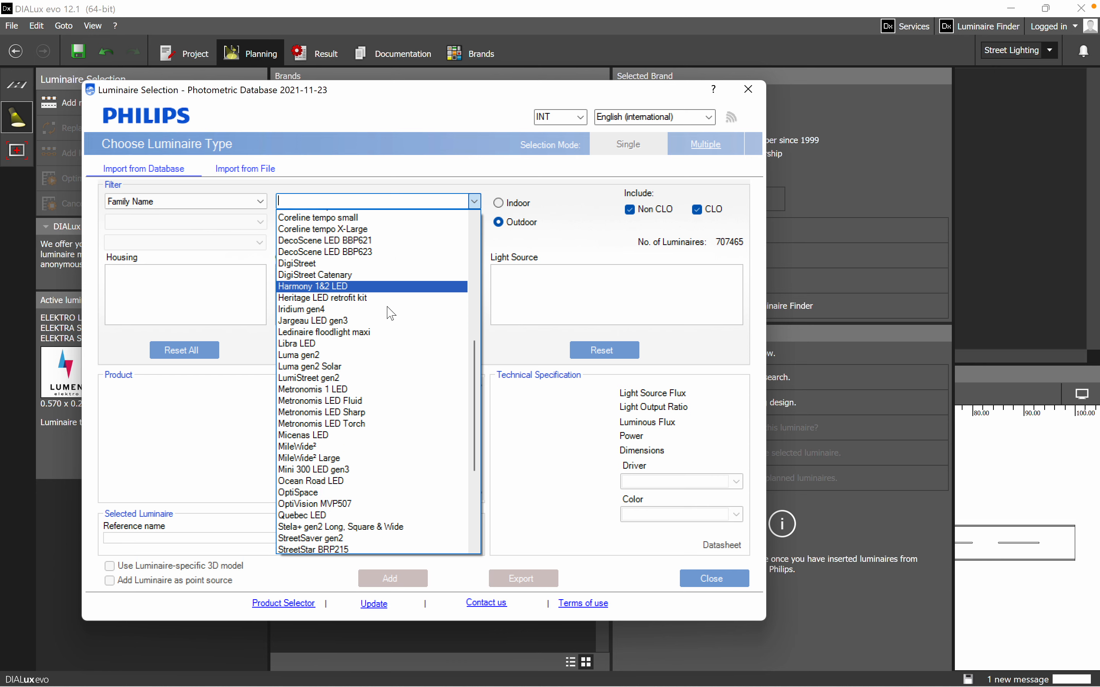
scroll(391, 314, down, 2)
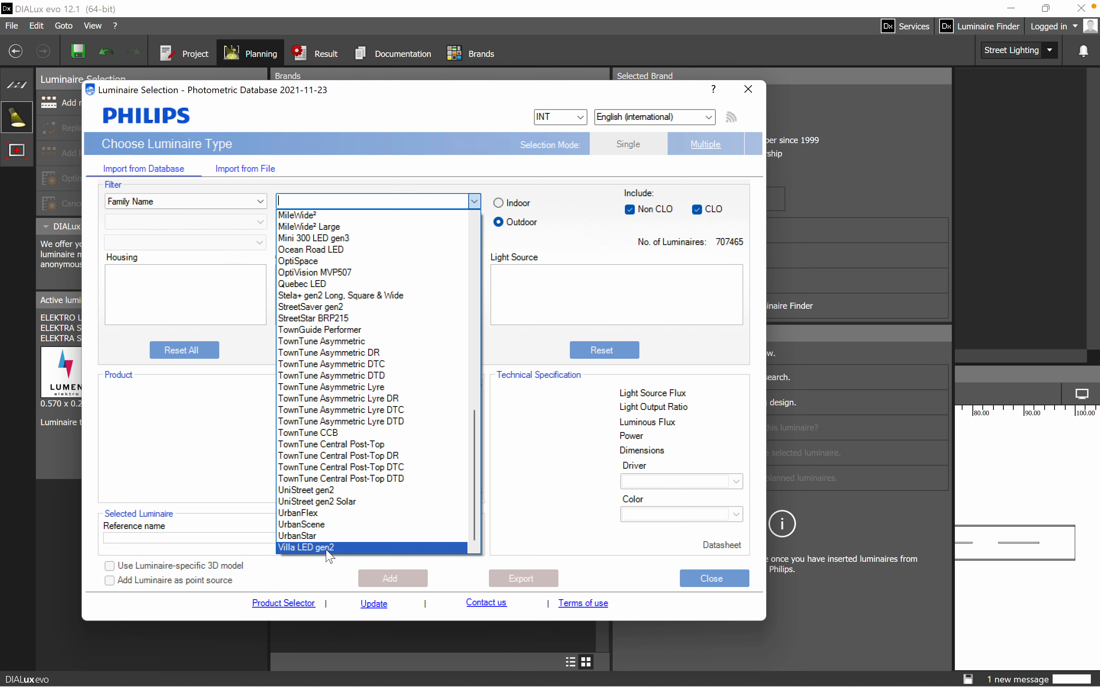
scroll(385, 523, up, 7)
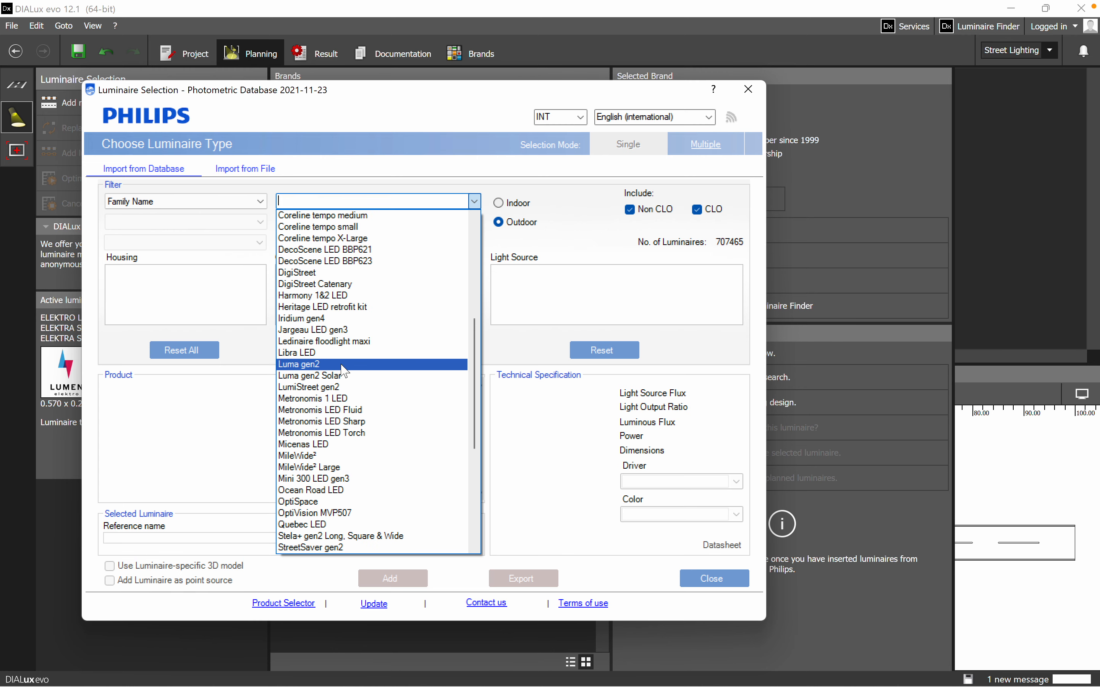
click(316, 389)
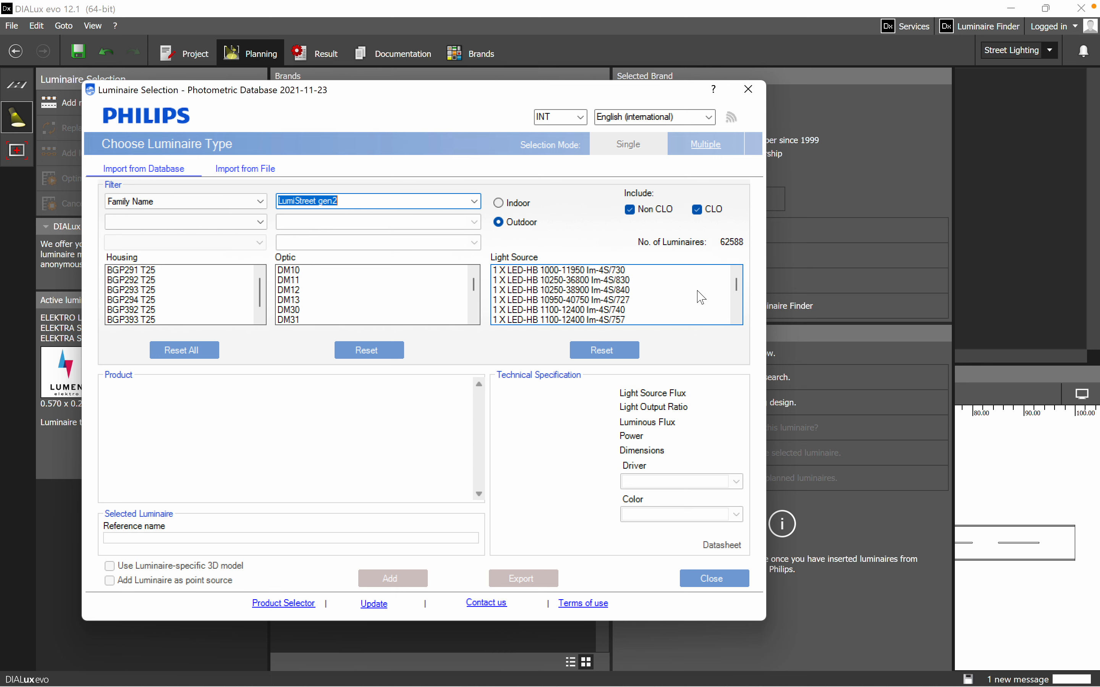
Select housing BGP291 T25 with optic DM11 for LumiStreet gen2 and look through the available light sources.
scroll(703, 295, down, 5)
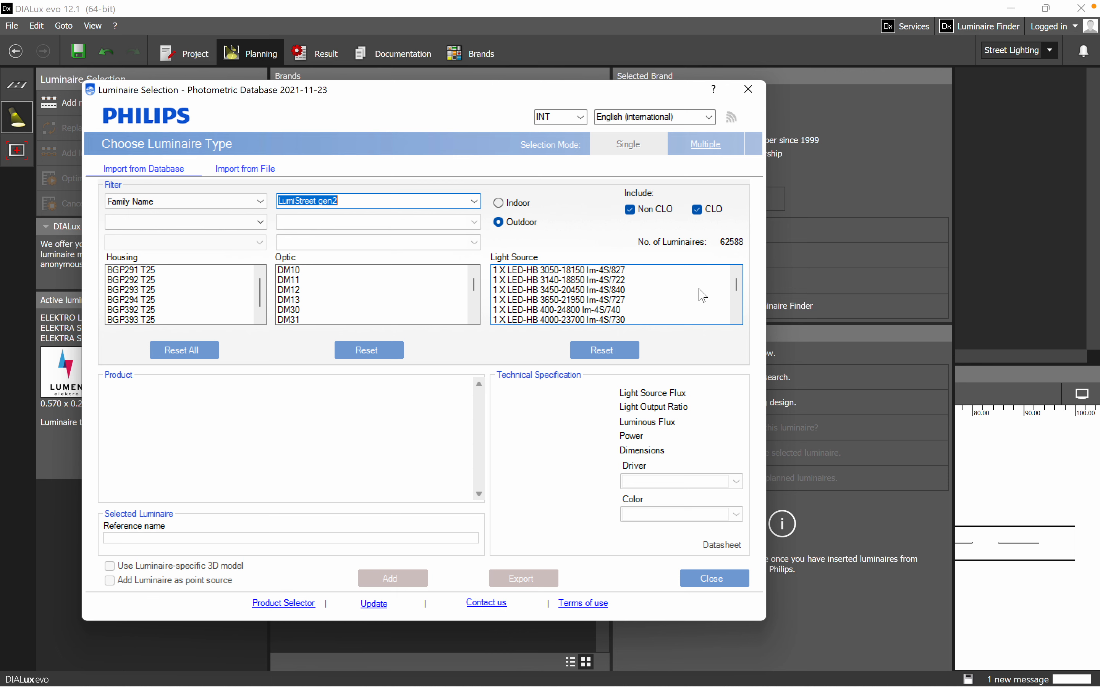
scroll(703, 296, down, 1)
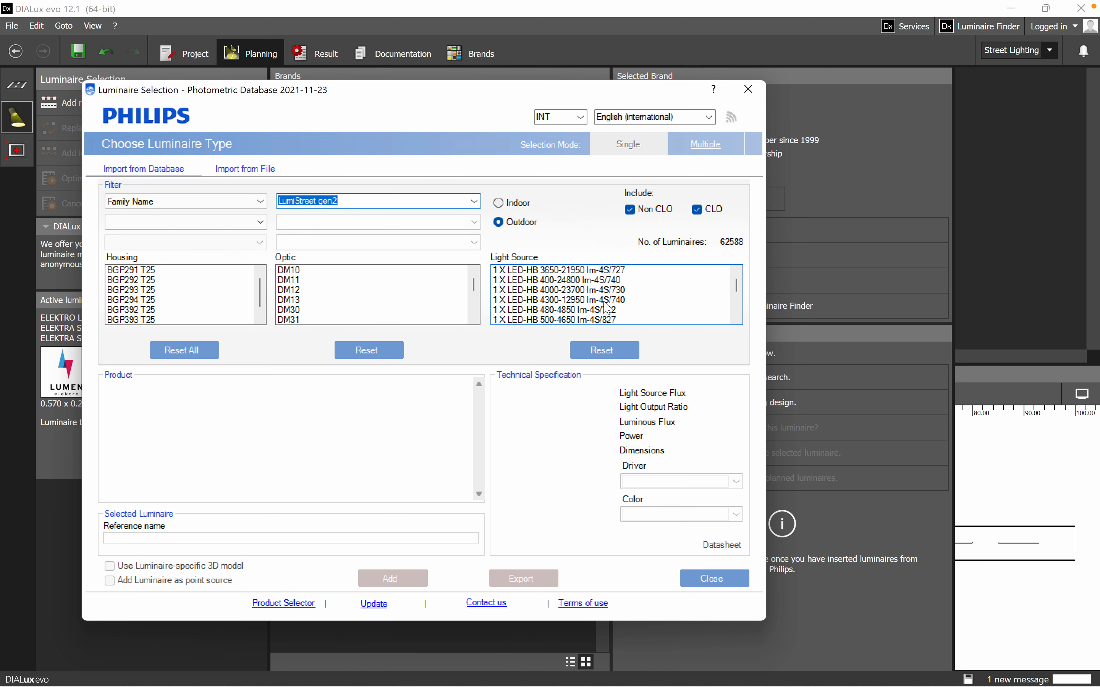
click(151, 271)
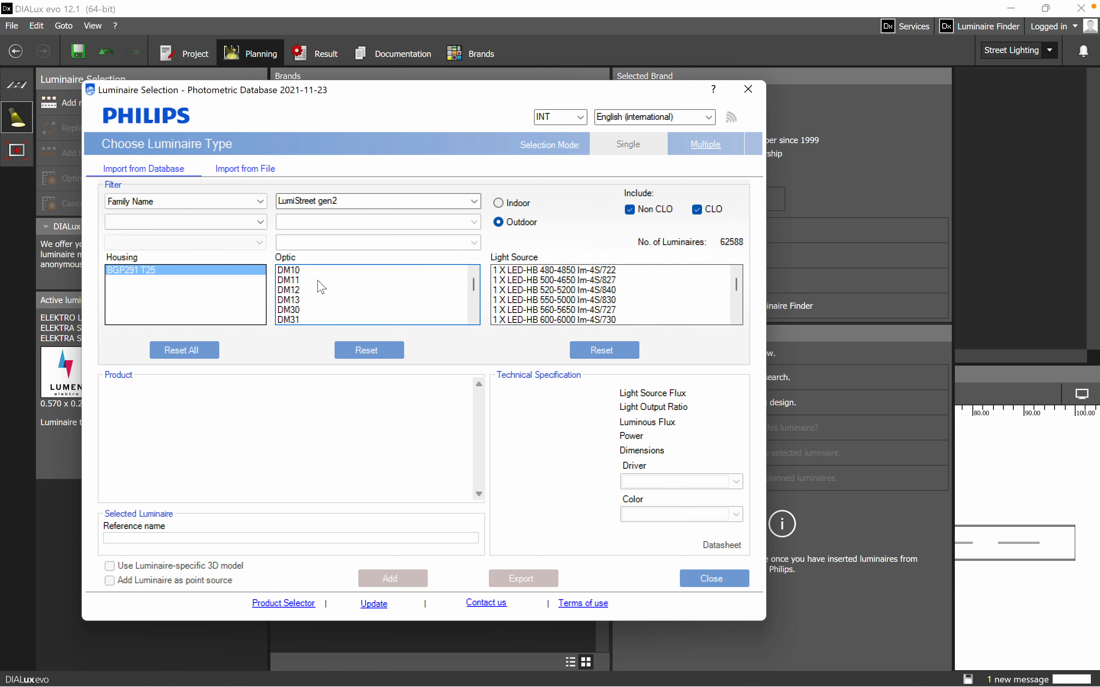
click(288, 282)
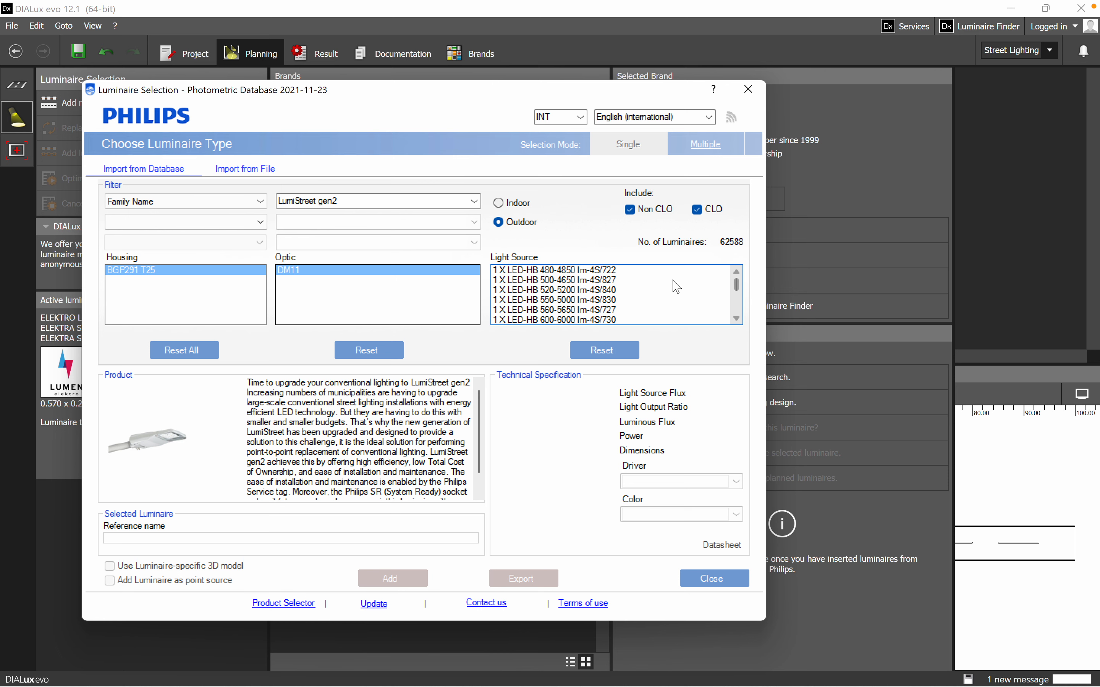
scroll(585, 299, down, 5)
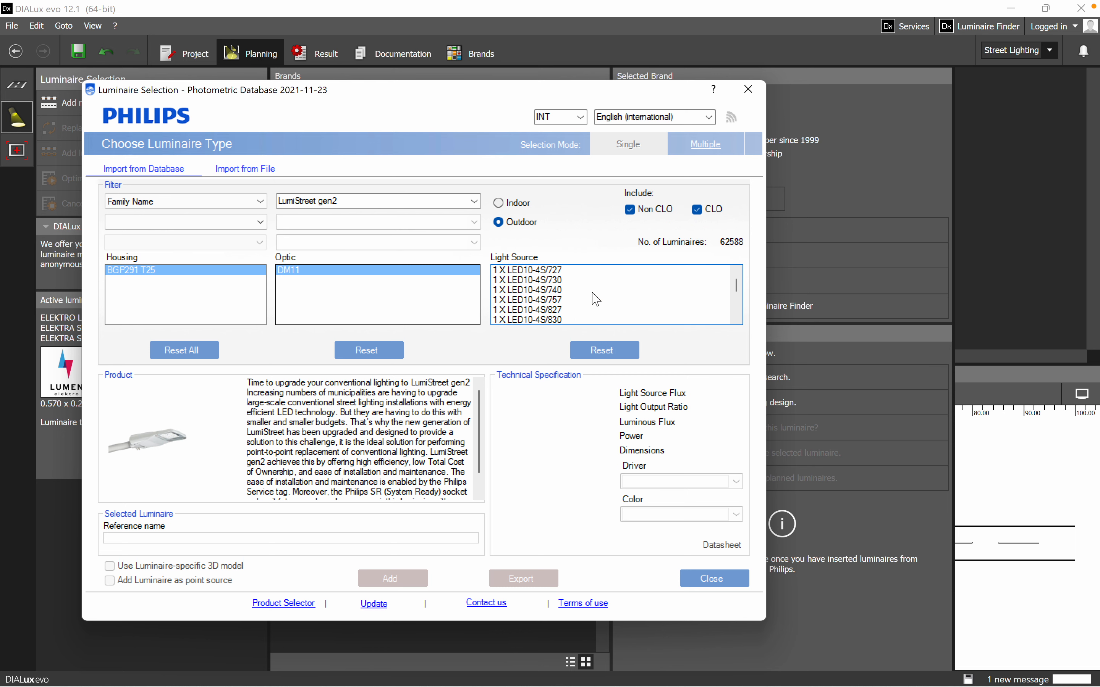
scroll(597, 299, up, 2)
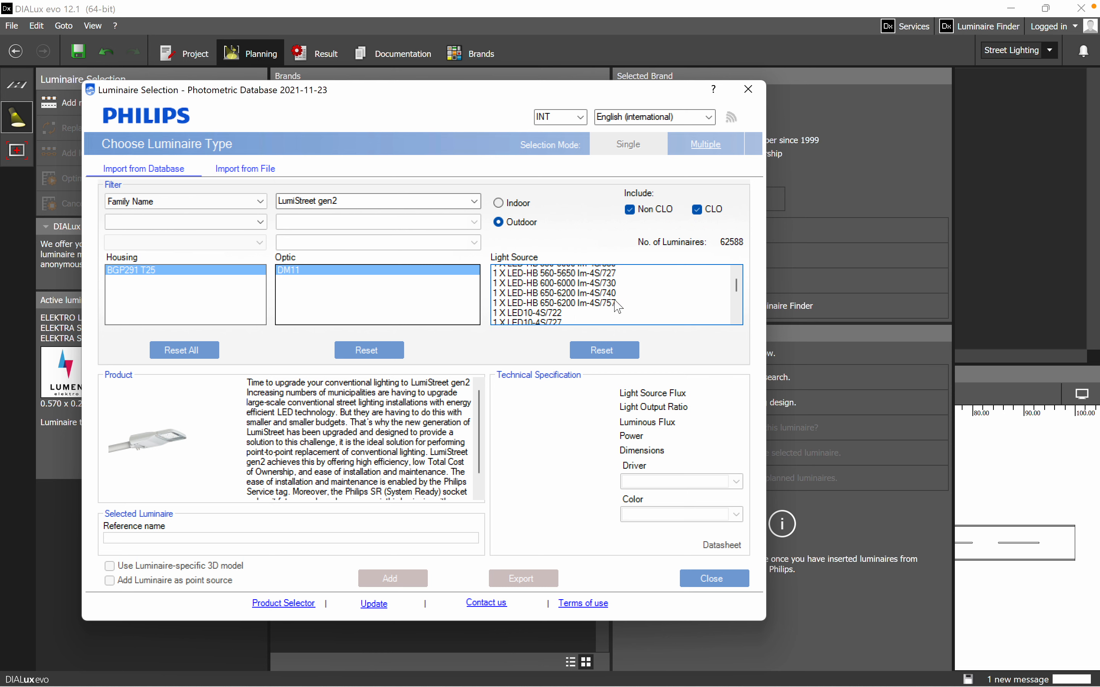
scroll(619, 308, down, 8)
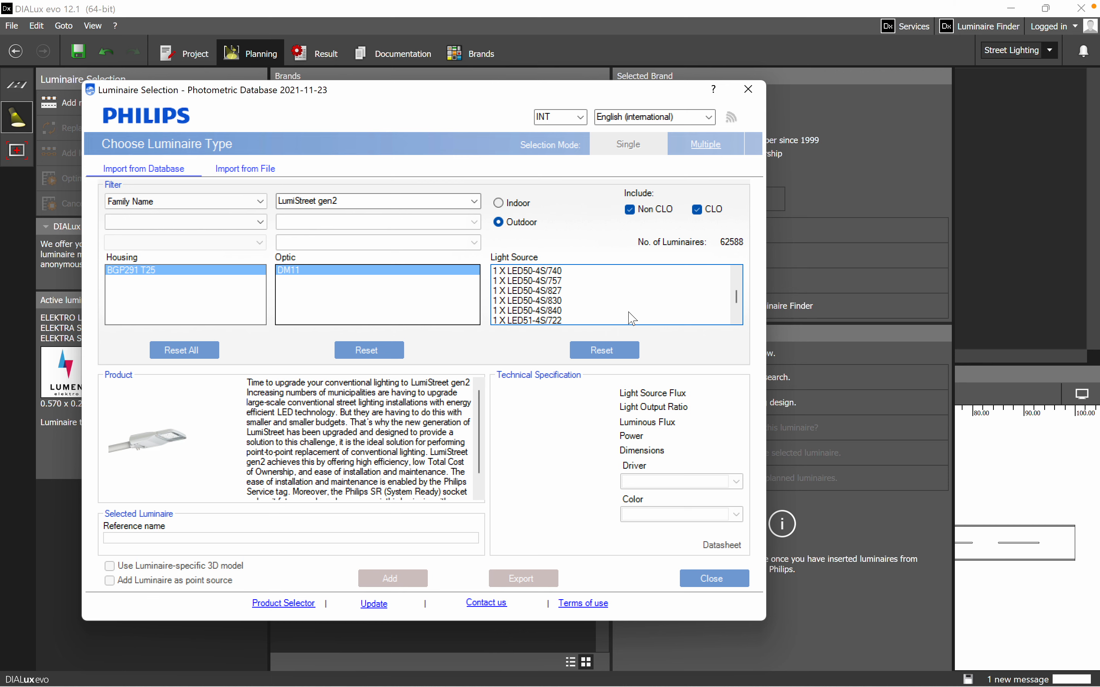
scroll(658, 296, up, 5)
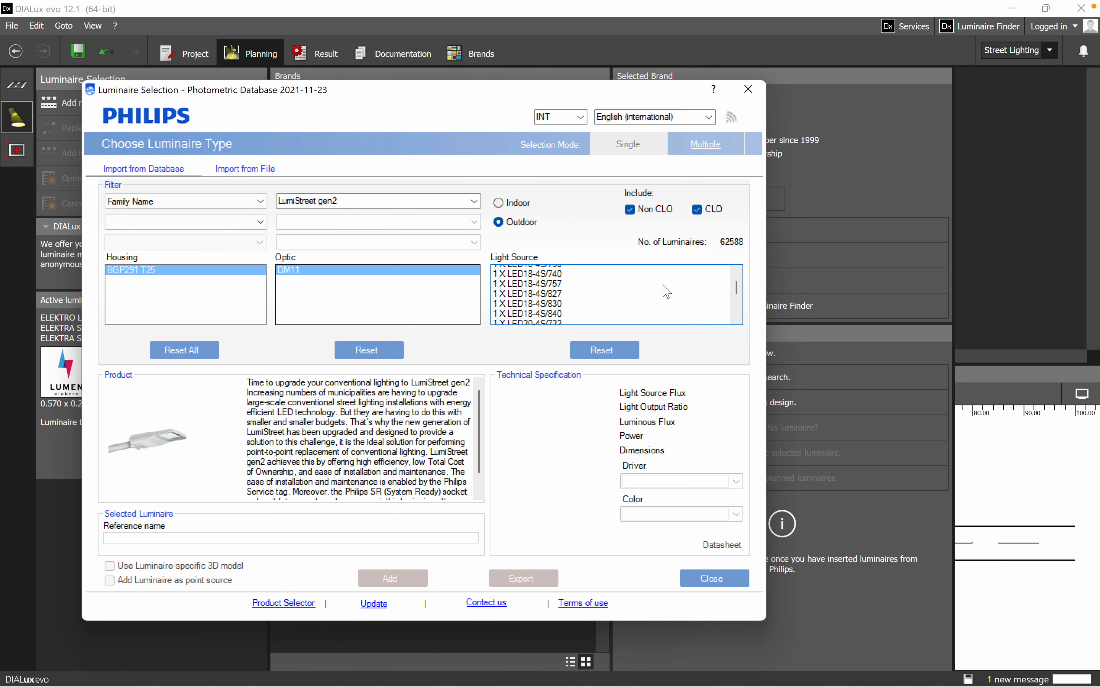
scroll(667, 291, up, 5)
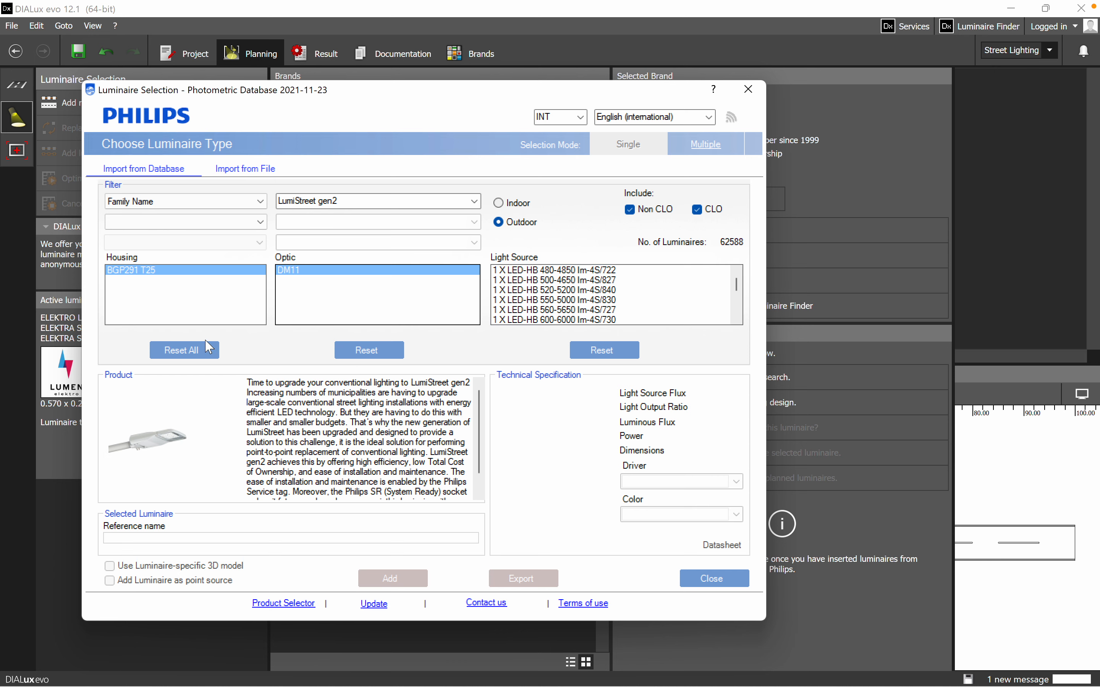
Change the family to Metronomis 1 LED and choose light source 1 X LED90-3S/740, housing BDS503 and optic MDM.
click(475, 201)
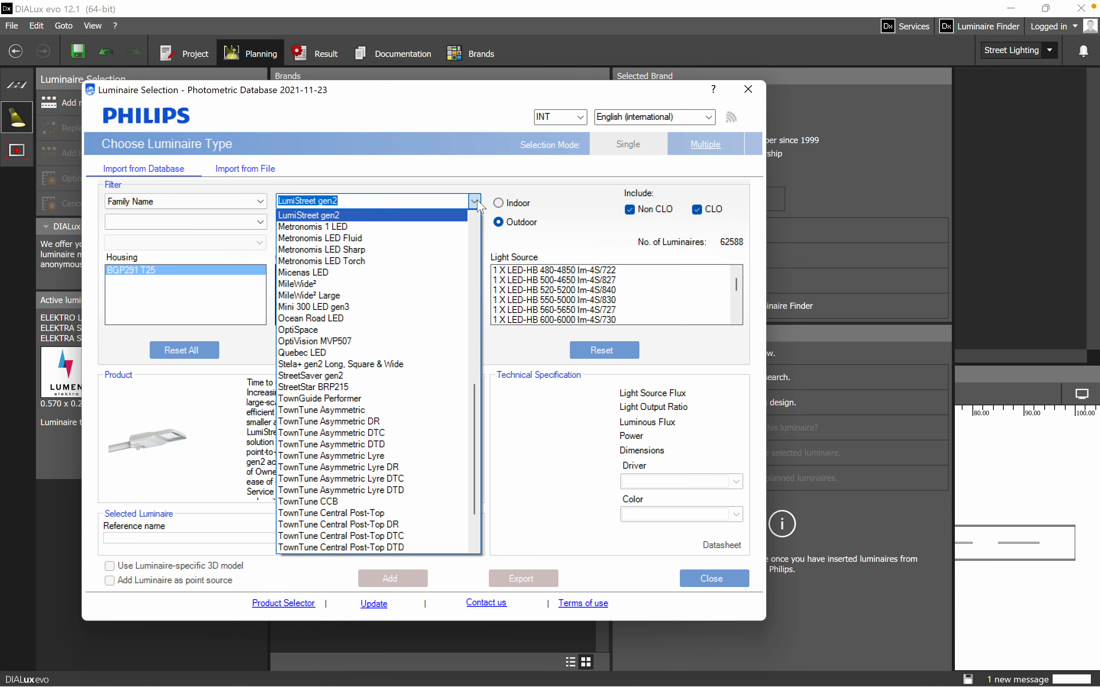
click(388, 230)
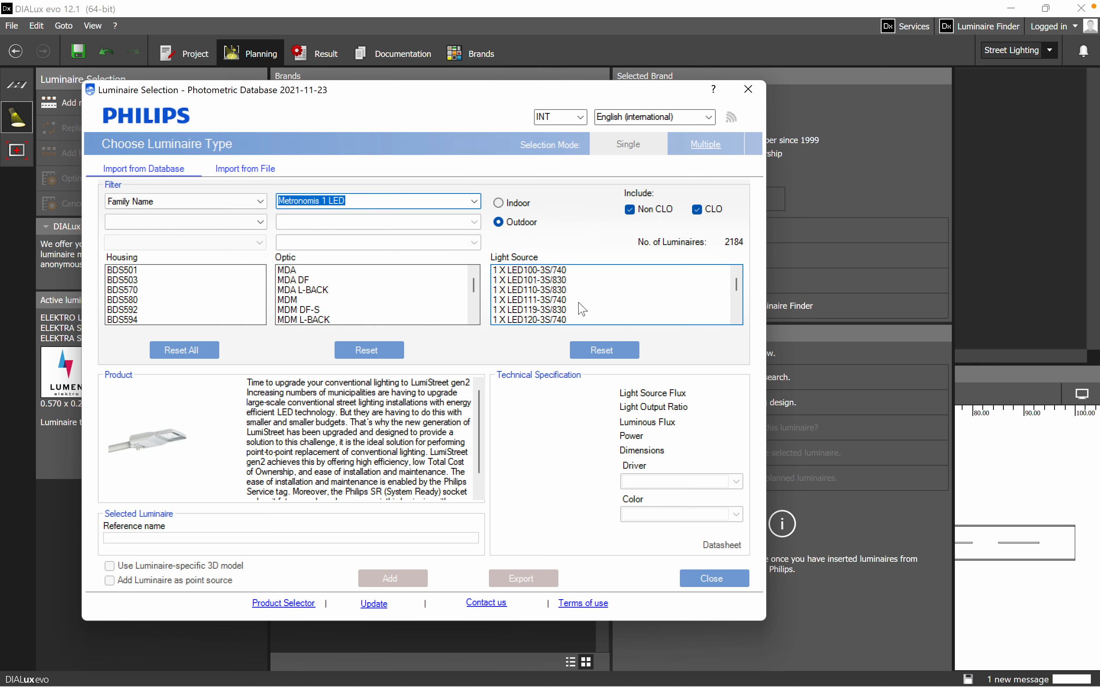
scroll(629, 298, down, 6)
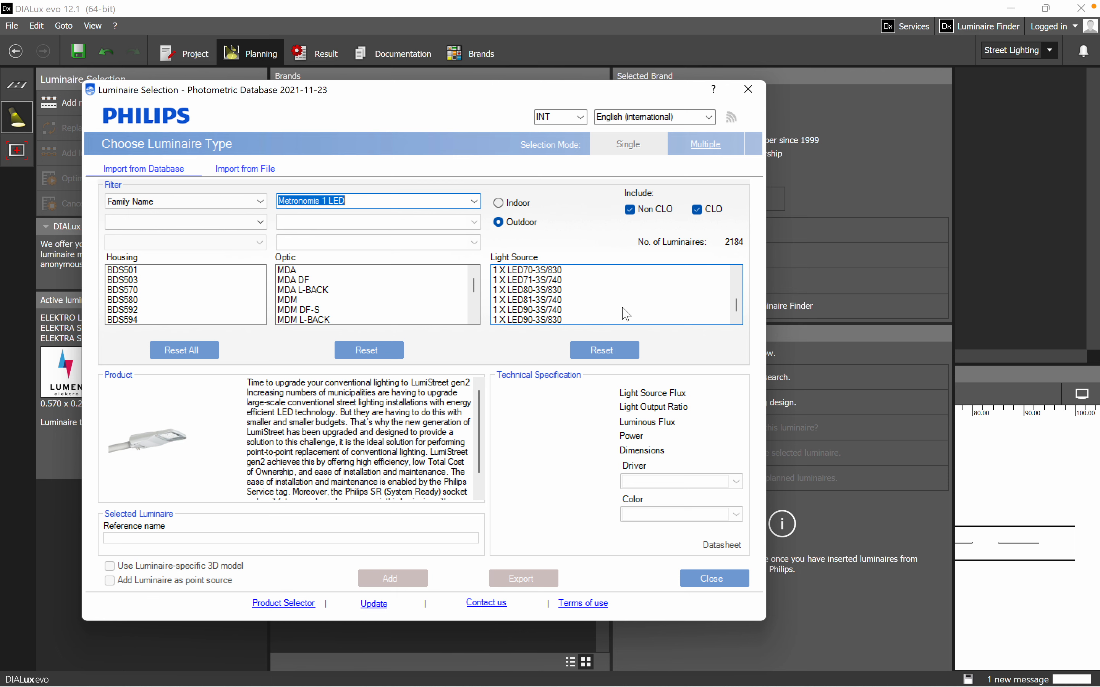
click(535, 311)
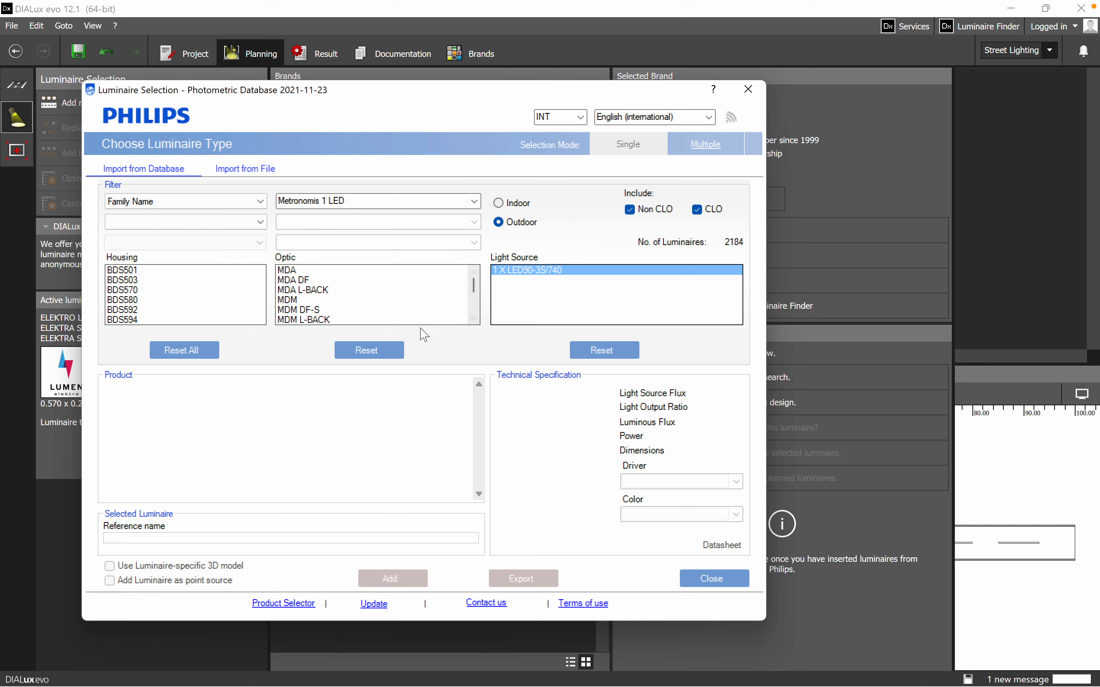
click(284, 270)
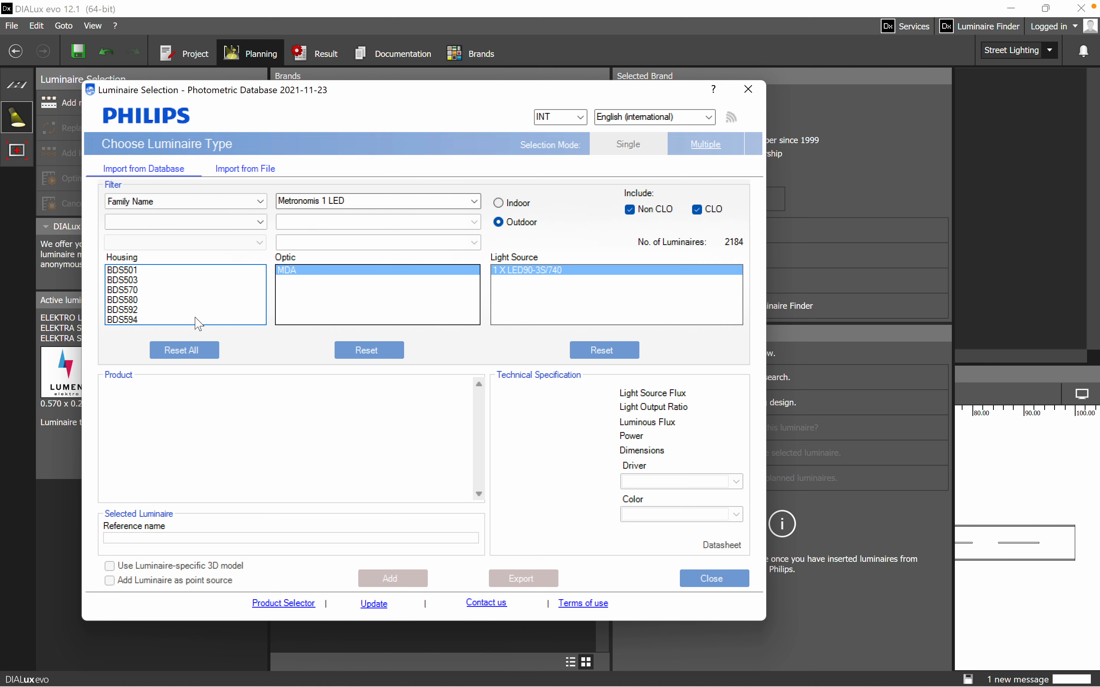
click(167, 280)
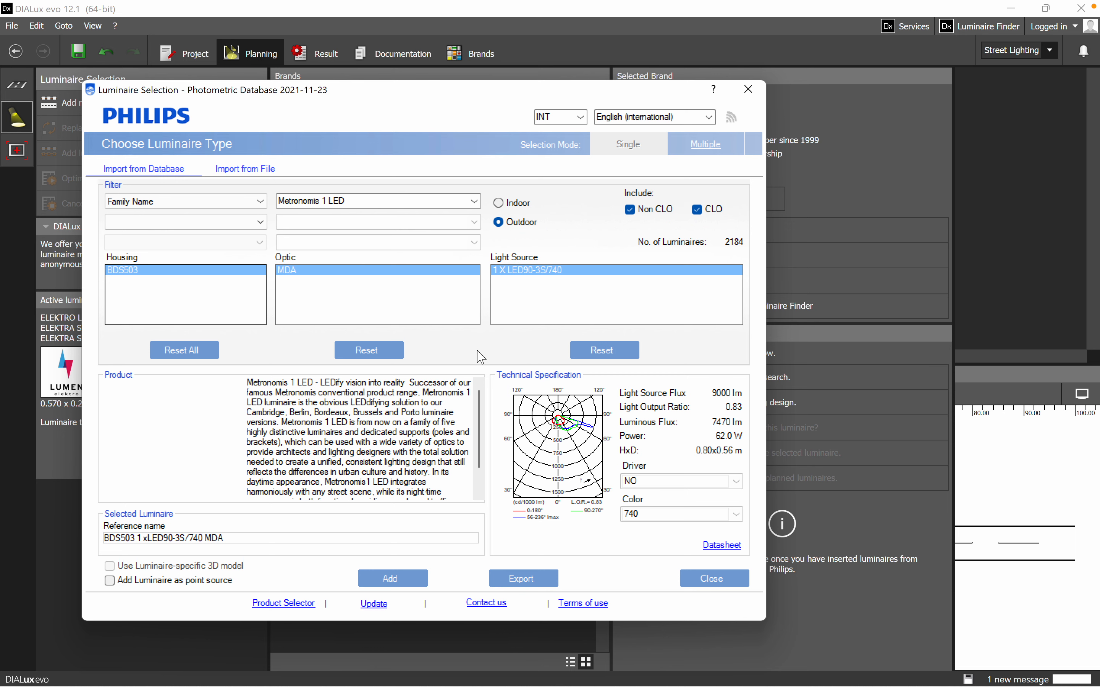
click(366, 351)
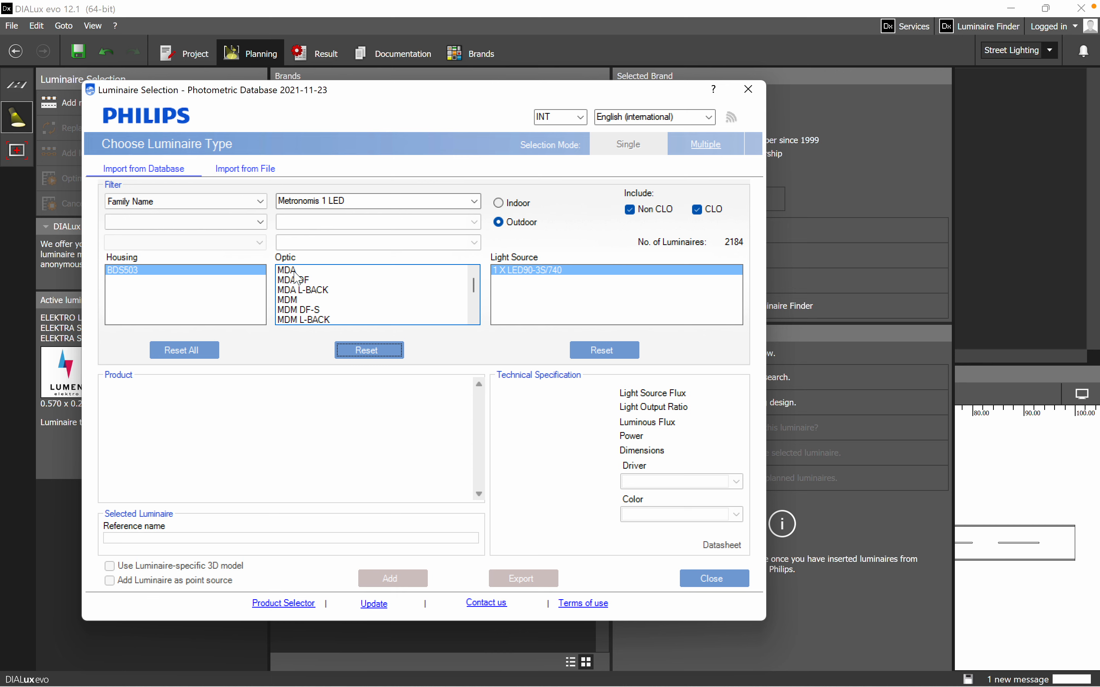
click(299, 300)
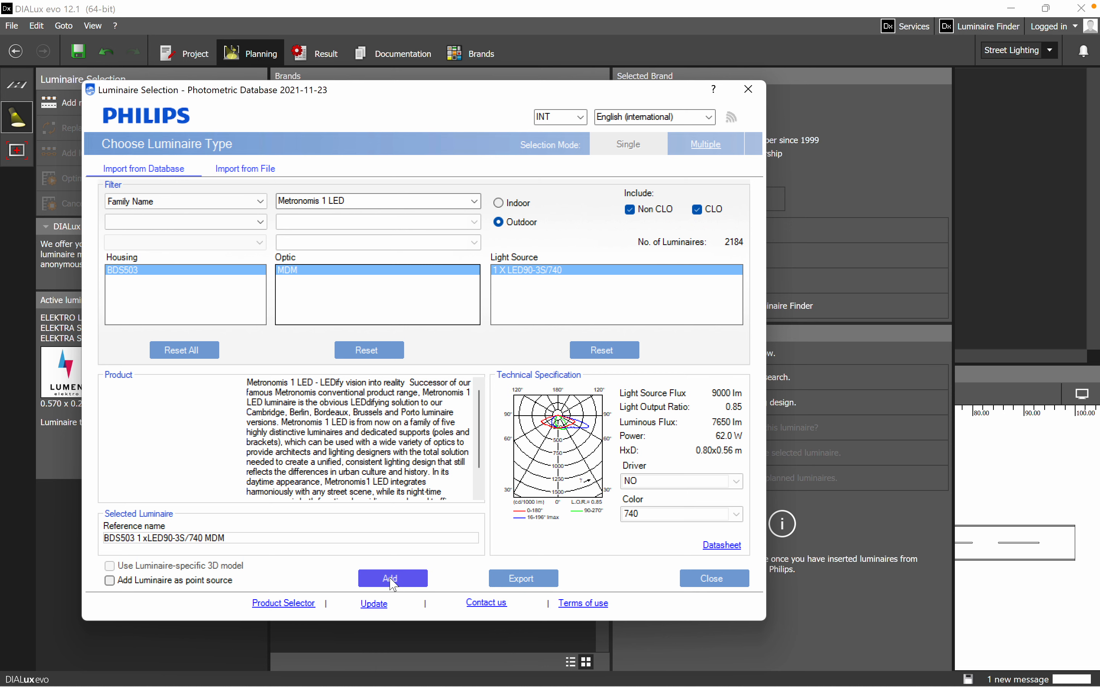
Add the configured Philips luminaire to the project without saving and place it along the road in the plan preview.
click(393, 584)
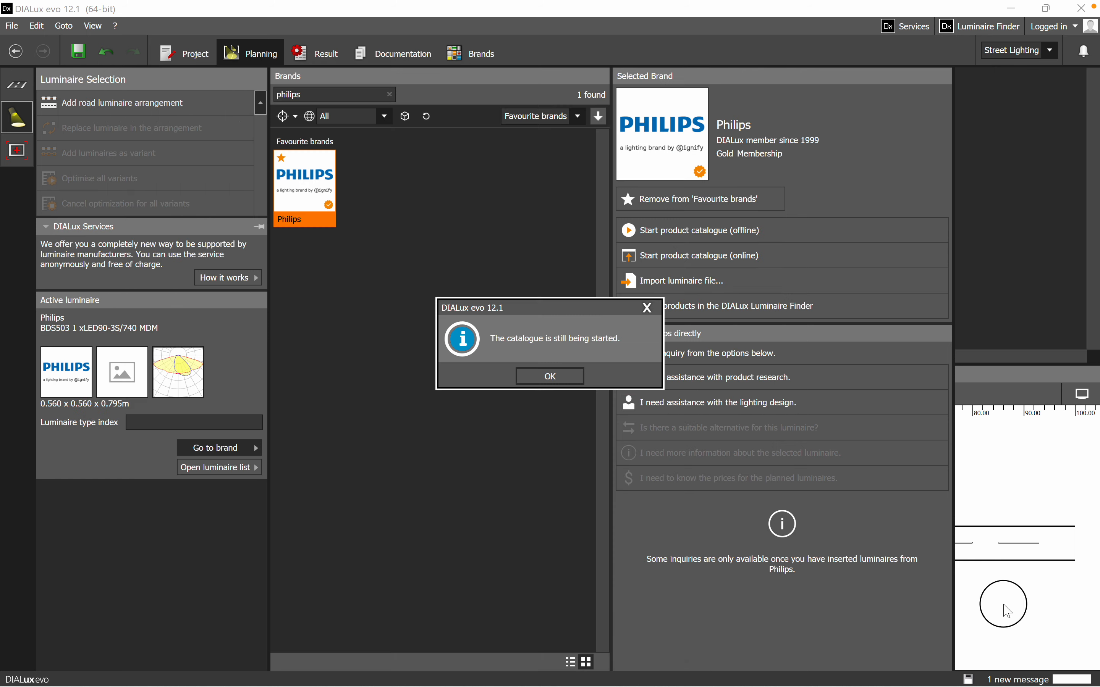
click(552, 380)
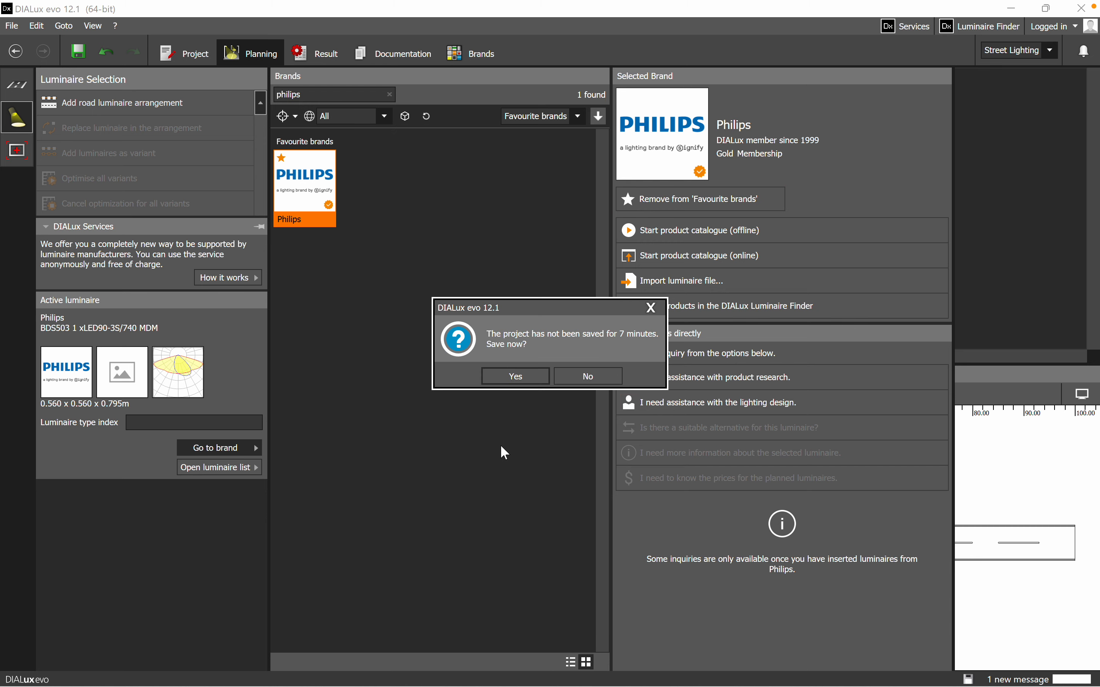
click(589, 376)
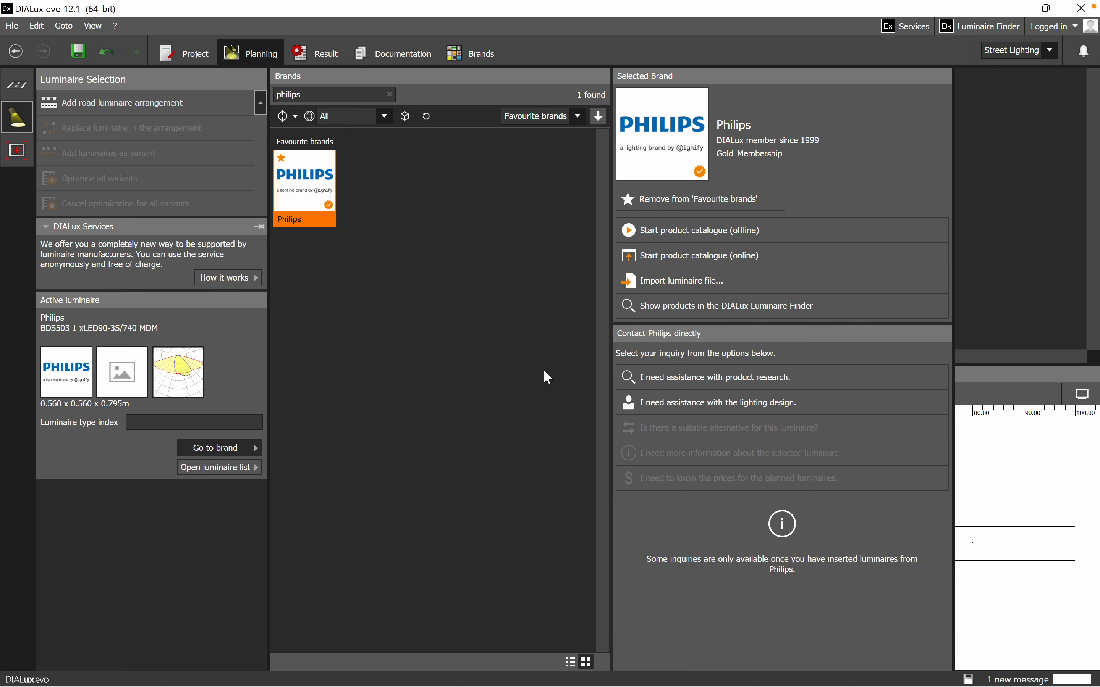
click(171, 382)
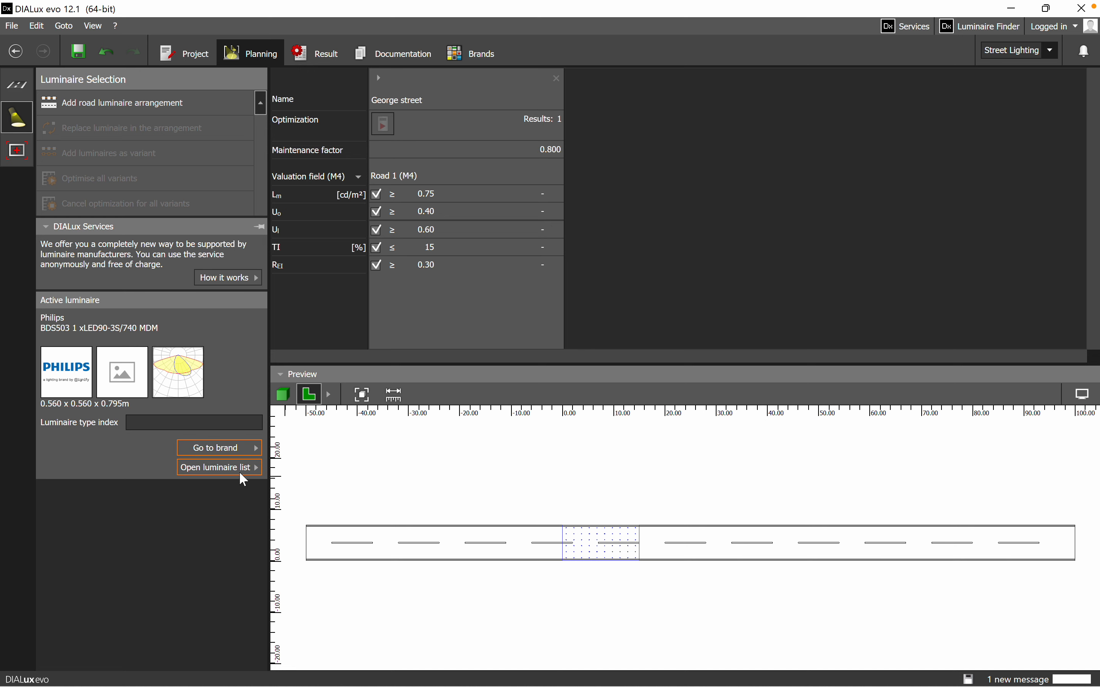
drag(168, 366, 495, 545)
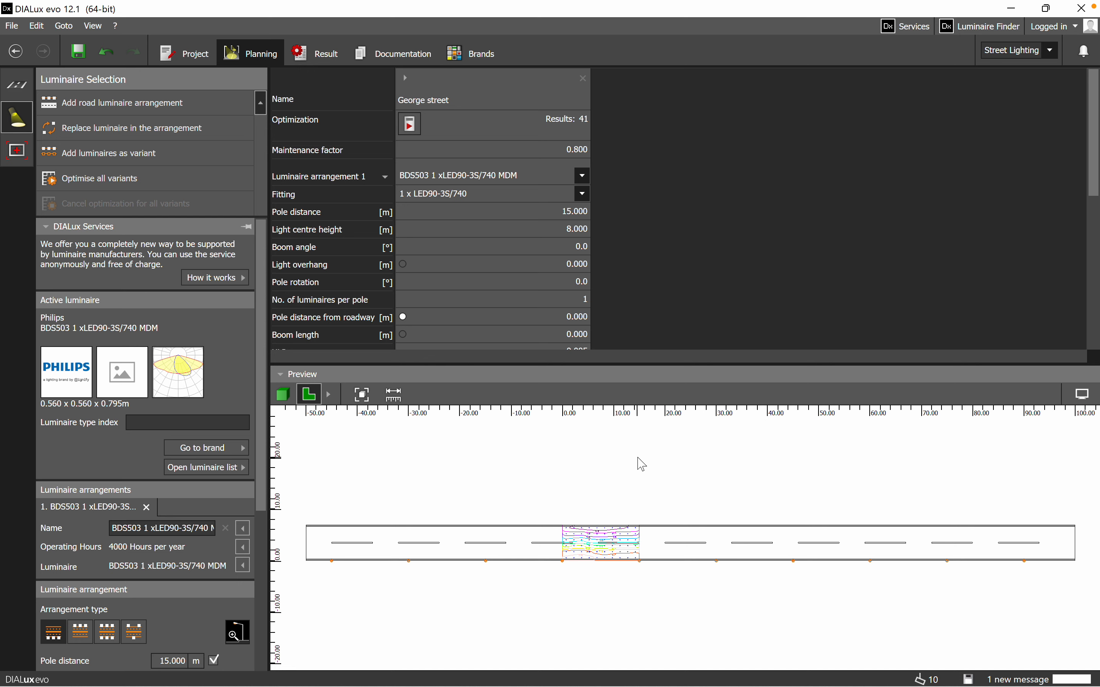
Open the optimization results for George street and compare the pole distance variants with the insufficient items temporarily displayed.
click(410, 123)
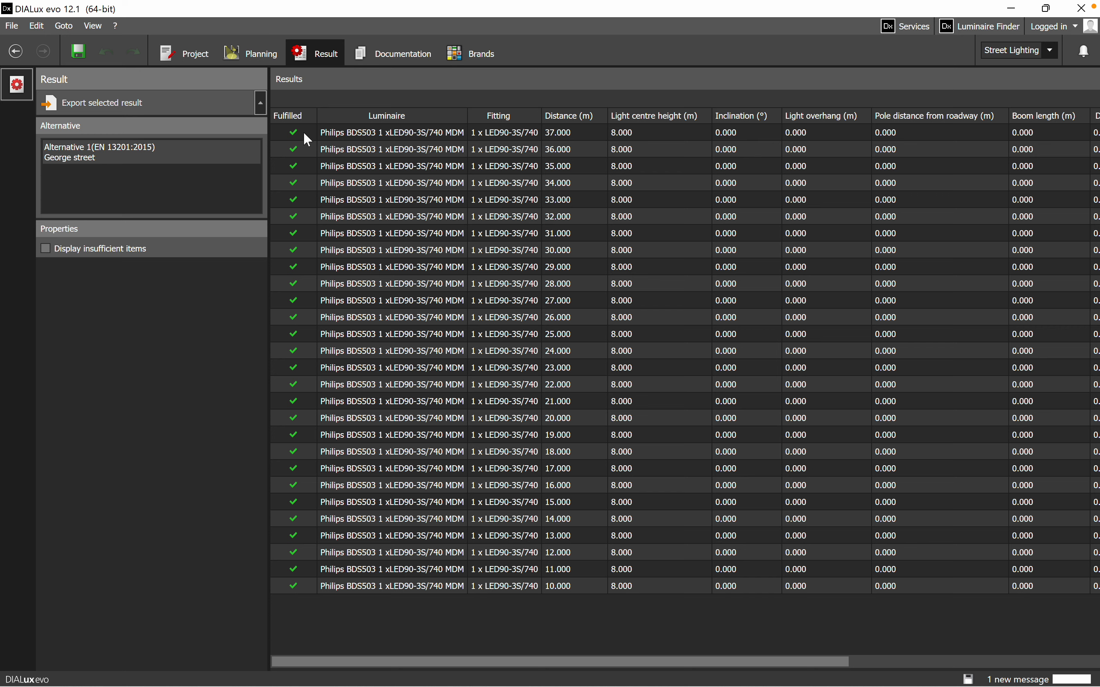
click(45, 250)
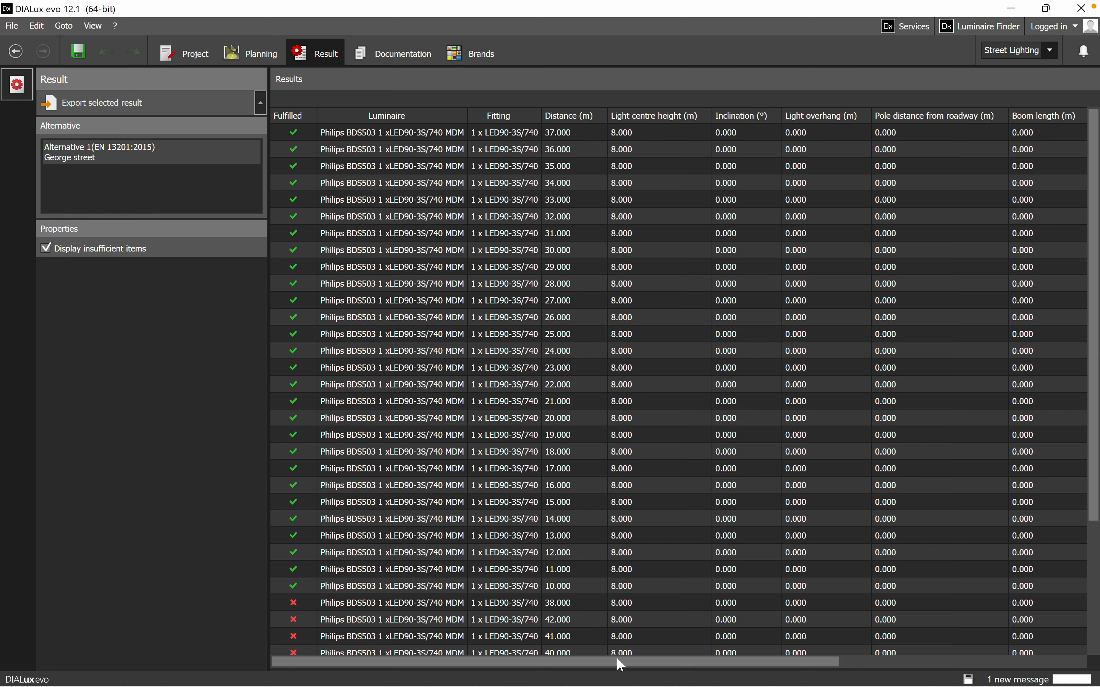
drag(617, 663, 896, 669)
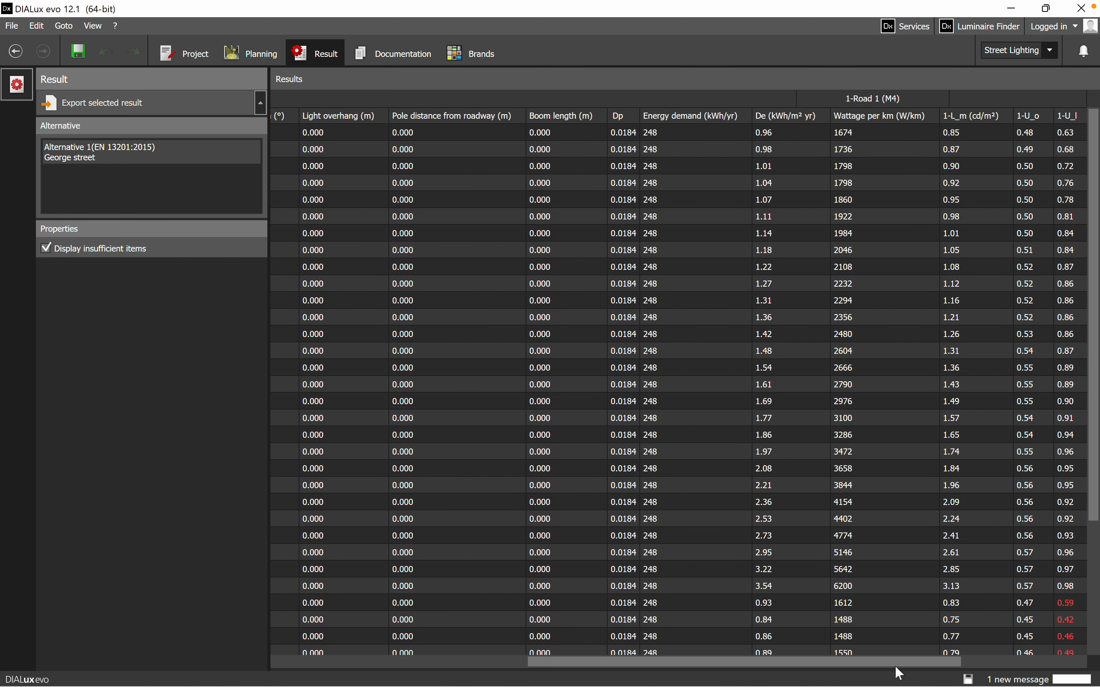
click(1012, 664)
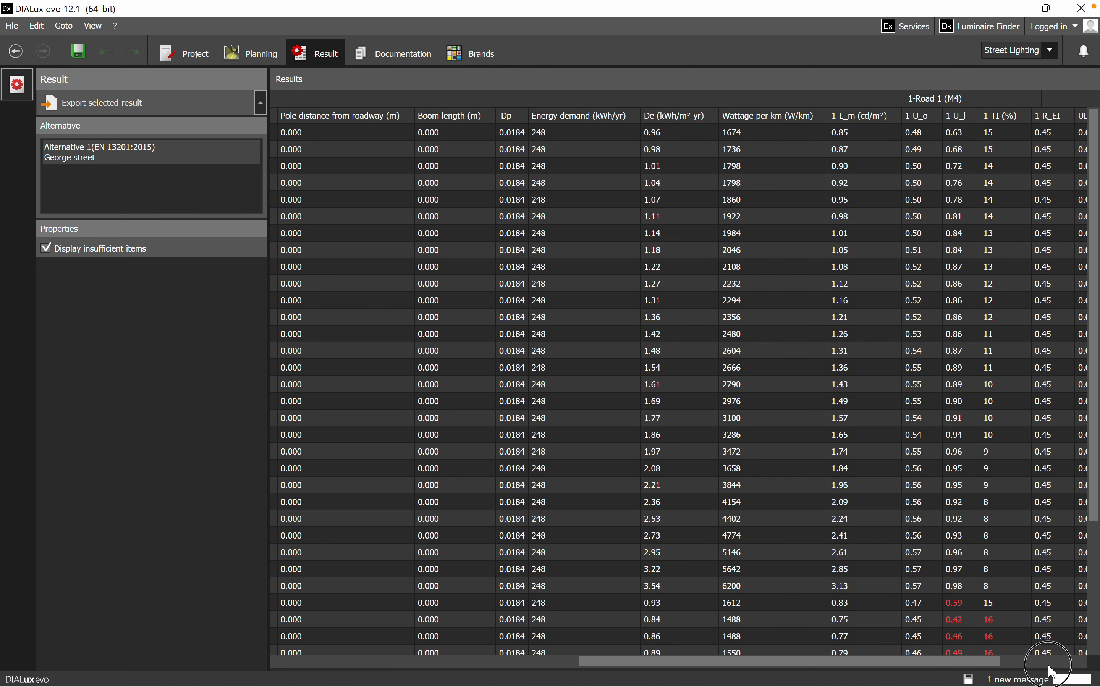
click(45, 248)
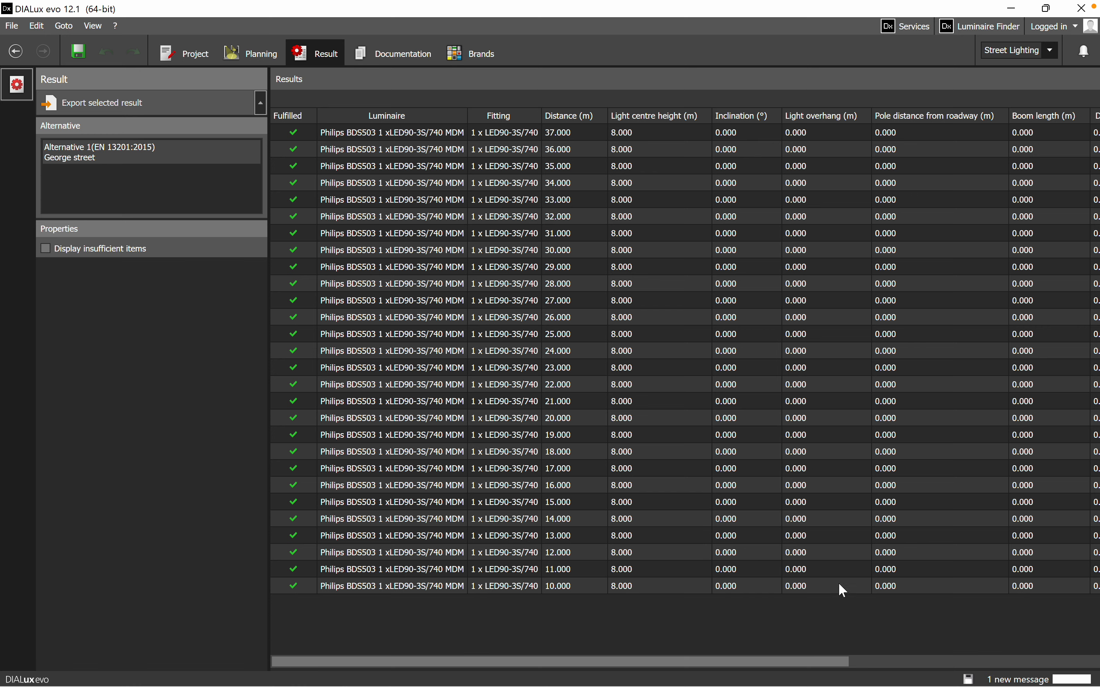
Compare the energy demand, wattage per km, Road 1 (M4) criteria and Imax values of the pole distance variants.
drag(791, 663, 975, 660)
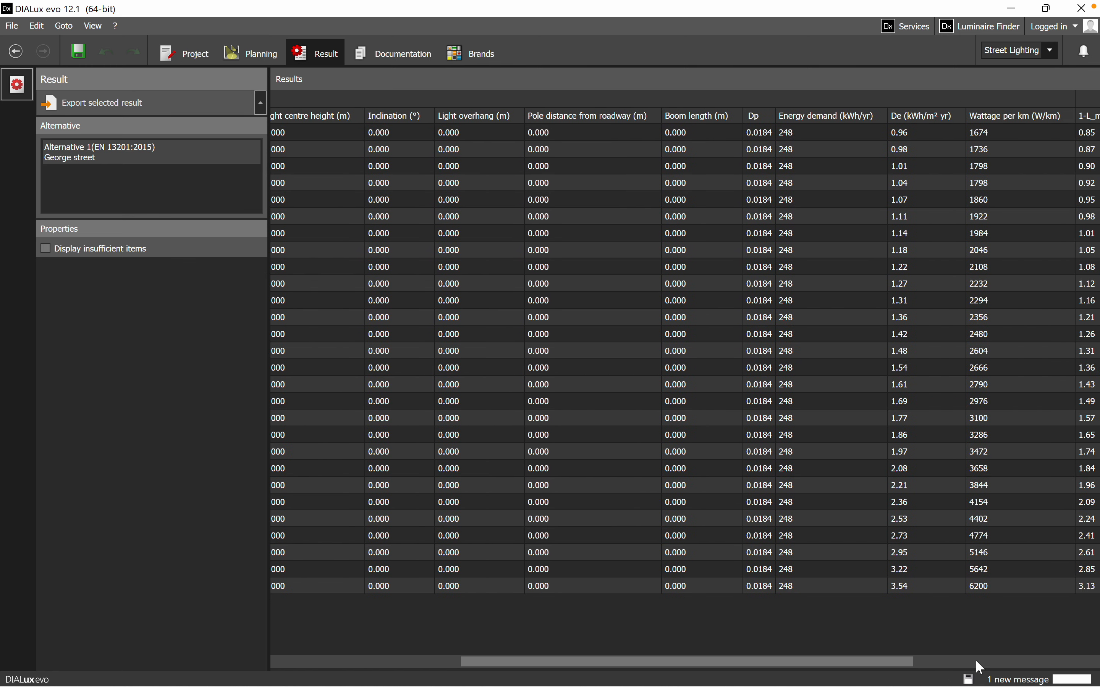
drag(889, 665, 1093, 652)
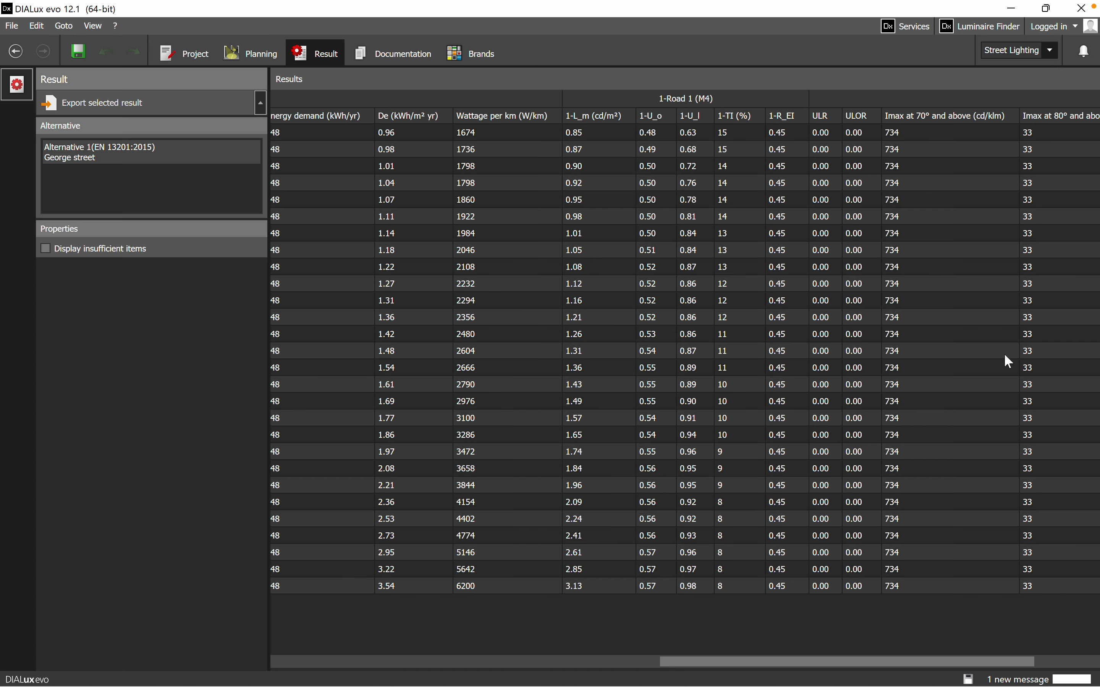
drag(844, 663, 998, 655)
drag(1099, 656, 1099, 656)
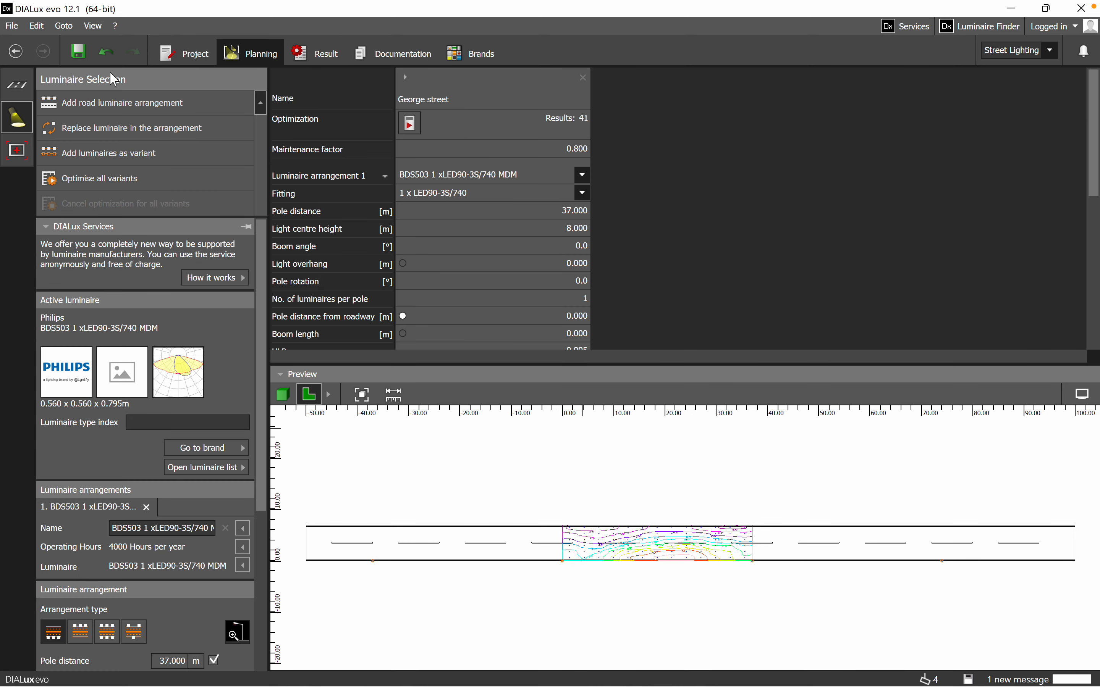
Show the George street preview in 3D and check the arrangement's values and M4 valuation field criteria in the planning table.
click(284, 395)
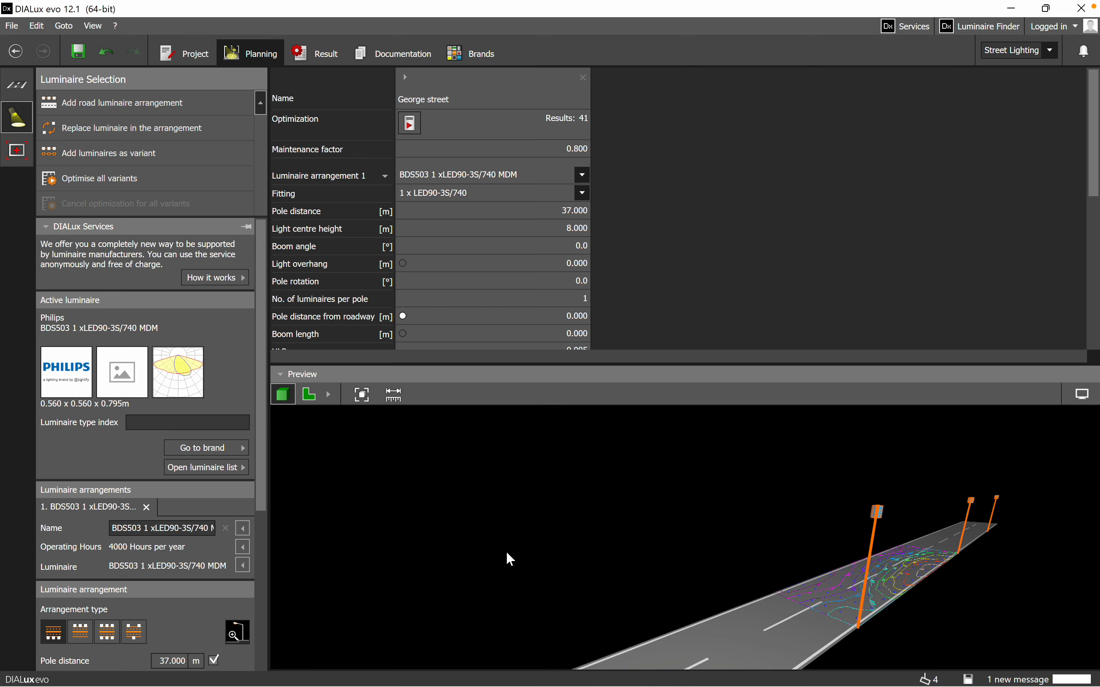
drag(718, 635, 572, 541)
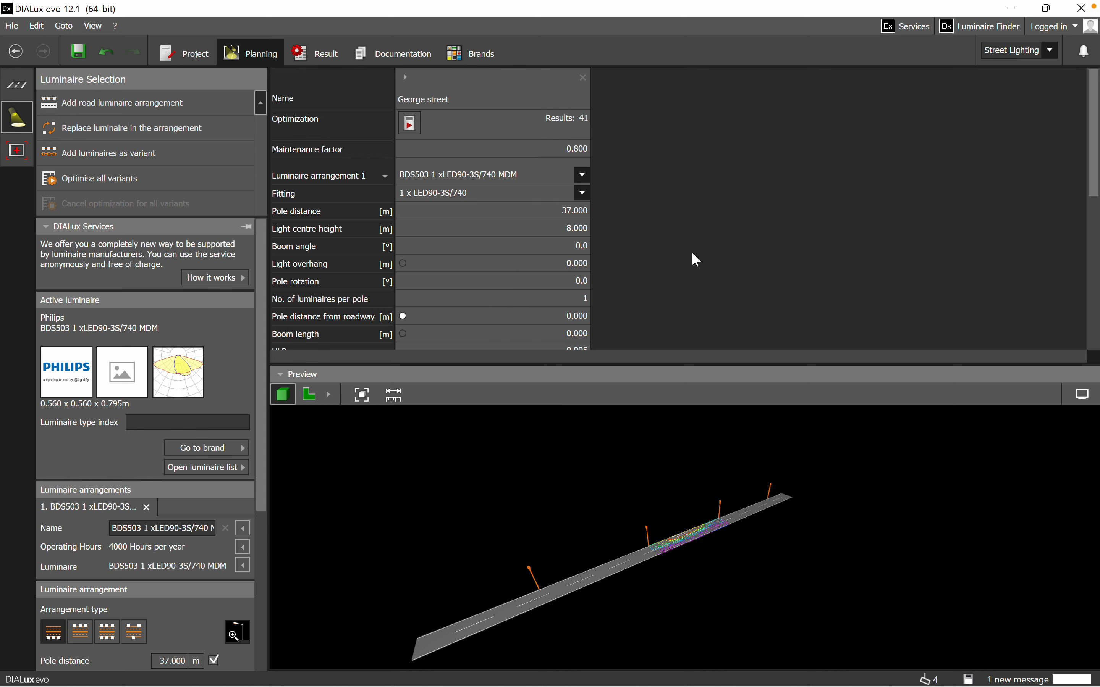
drag(1093, 103, 1091, 128)
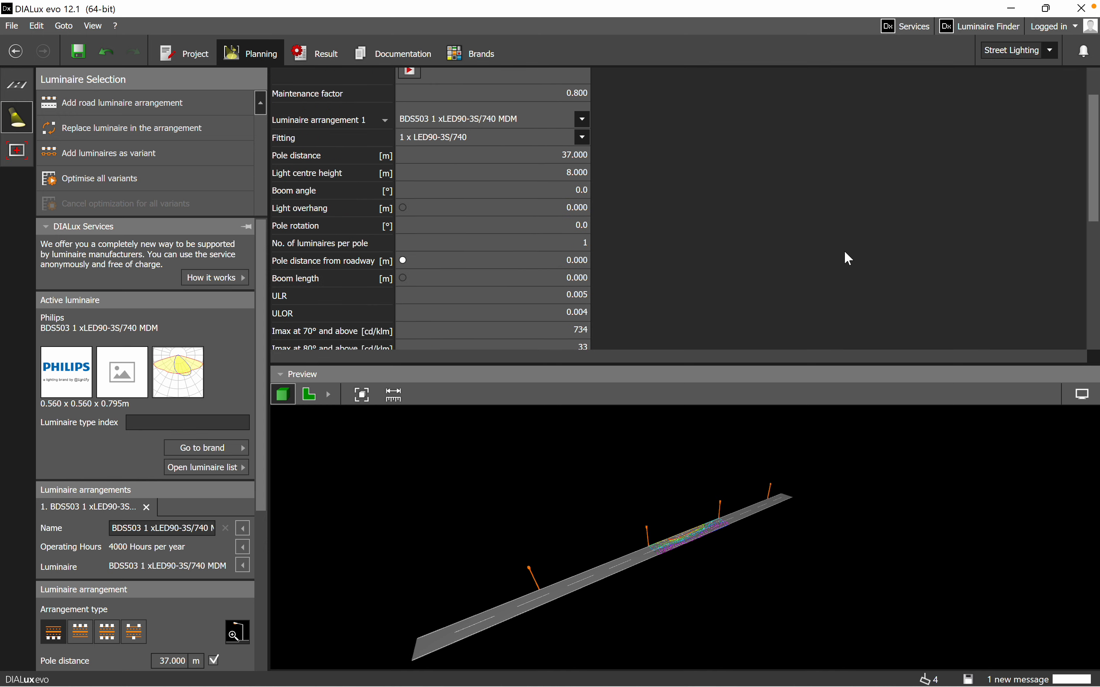
scroll(852, 253, down, 5)
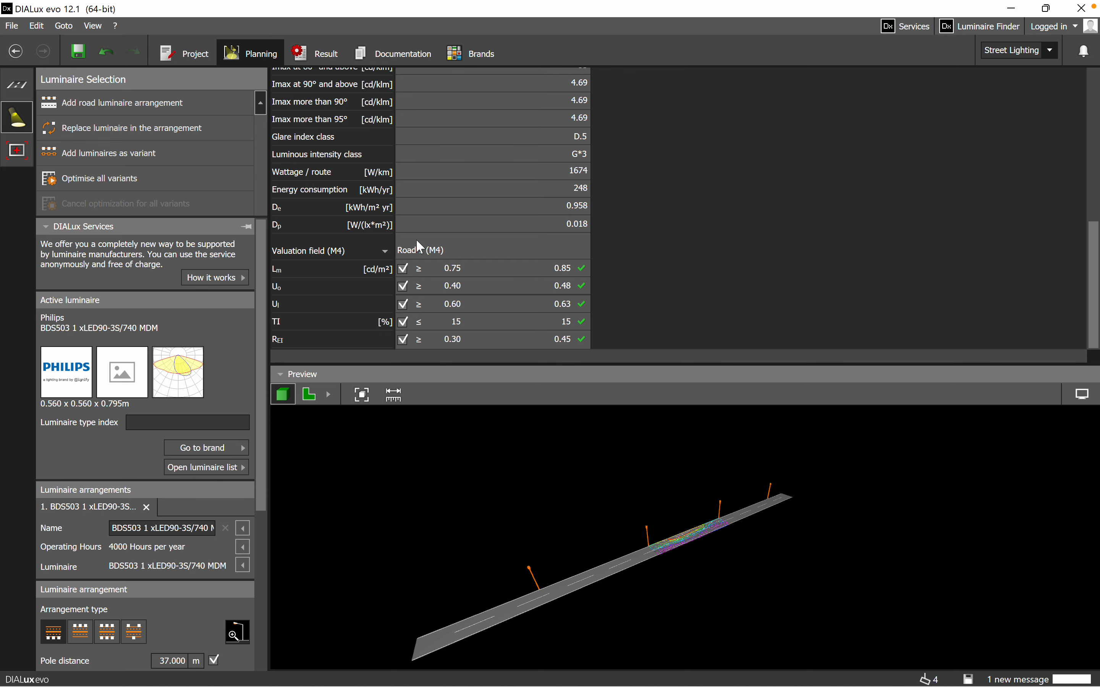
click(113, 529)
scroll(788, 310, up, 10)
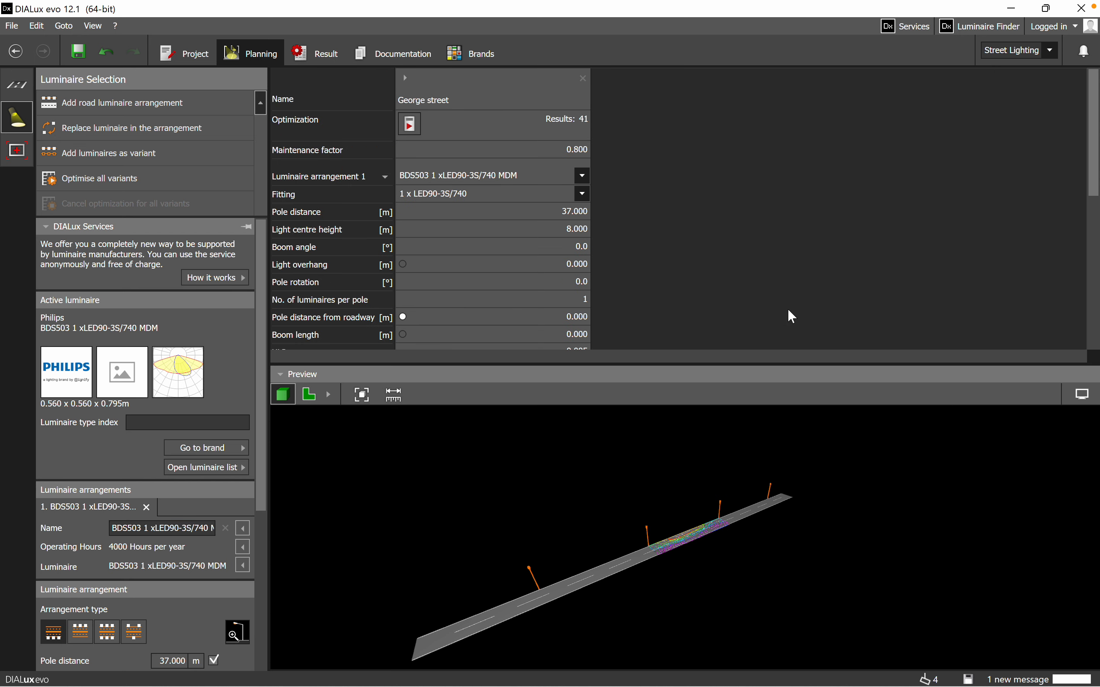